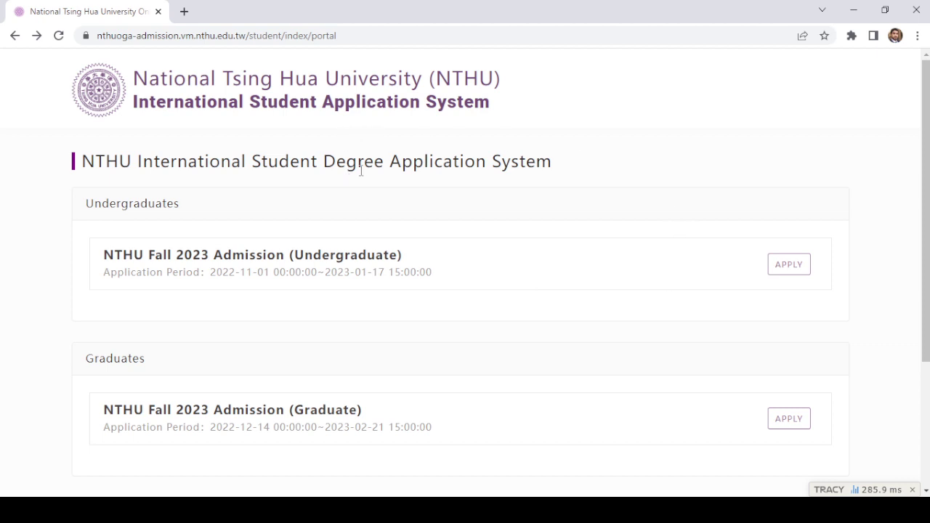
Step: Apply to NTHU Fall 2023 Admission (Undergraduate) and start its online application
left_click(790, 267)
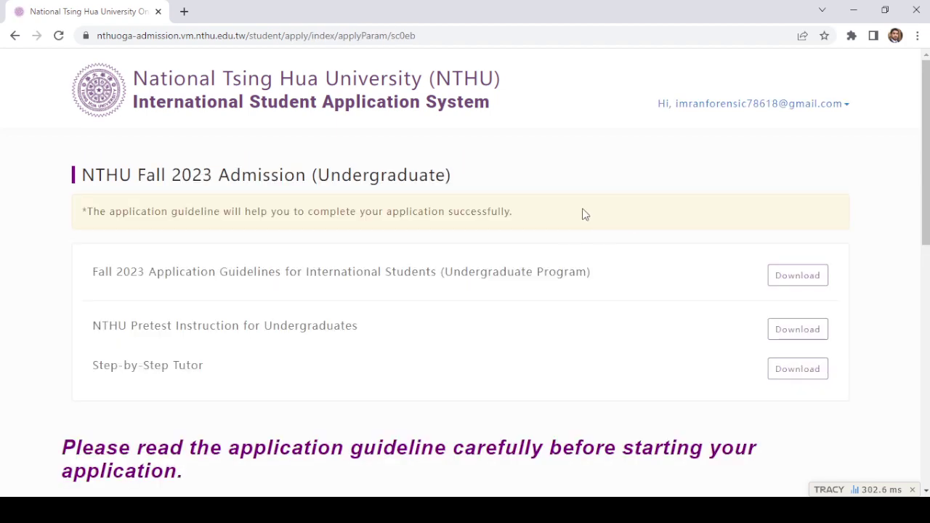
scroll(582, 213, "down", 2)
scroll(585, 215, "down", 5)
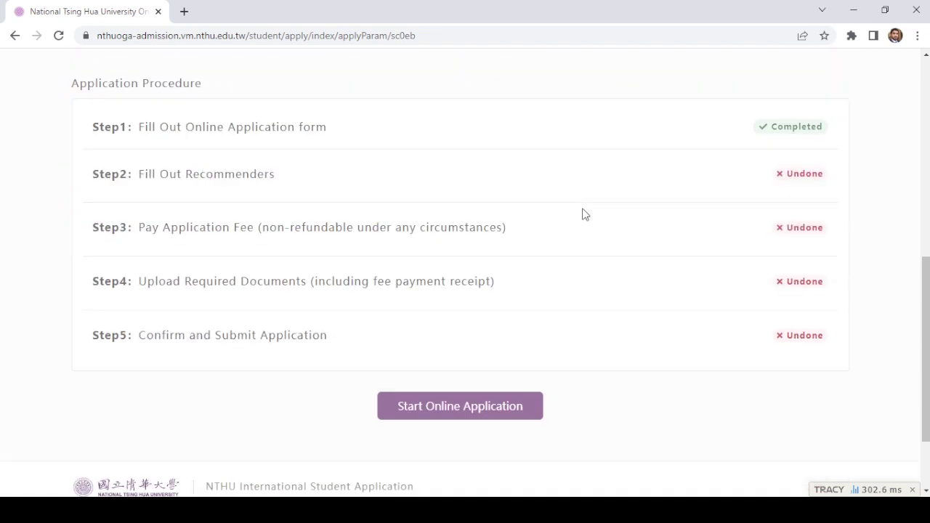
scroll(585, 214, "down", 1)
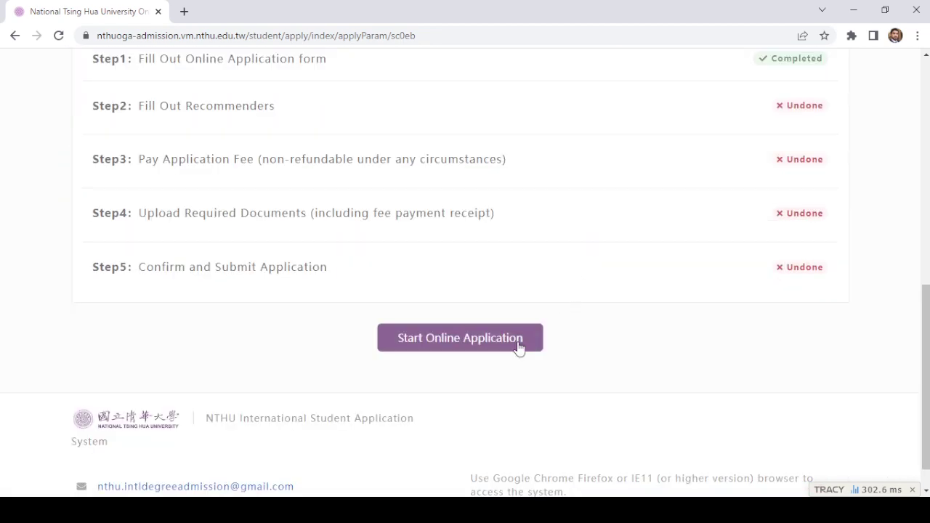
left_click(478, 345)
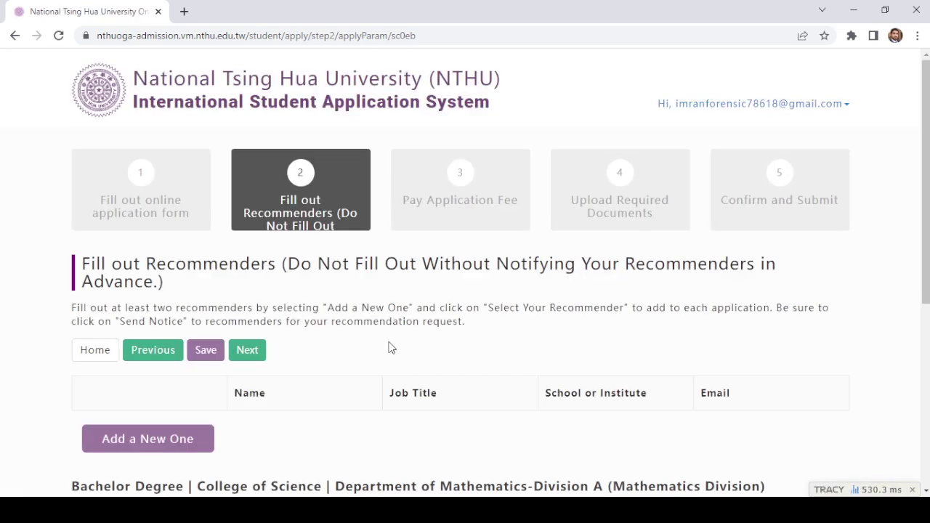
Step: Return from the empty Fill out Recommenders page to the filled Step 1 application form
scroll(406, 327, "down", 3)
scroll(316, 226, "up", 1)
scroll(316, 225, "up", 3)
scroll(316, 225, "down", 5)
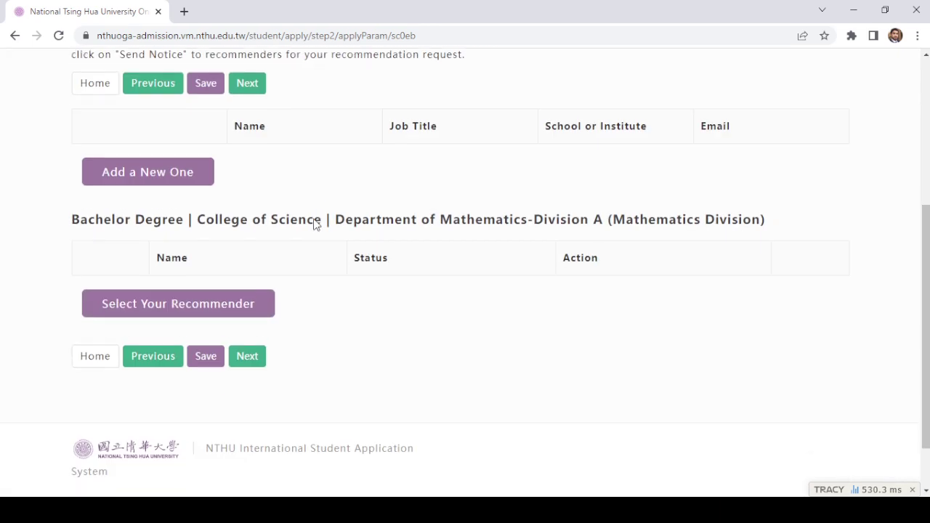
scroll(316, 225, "up", 3)
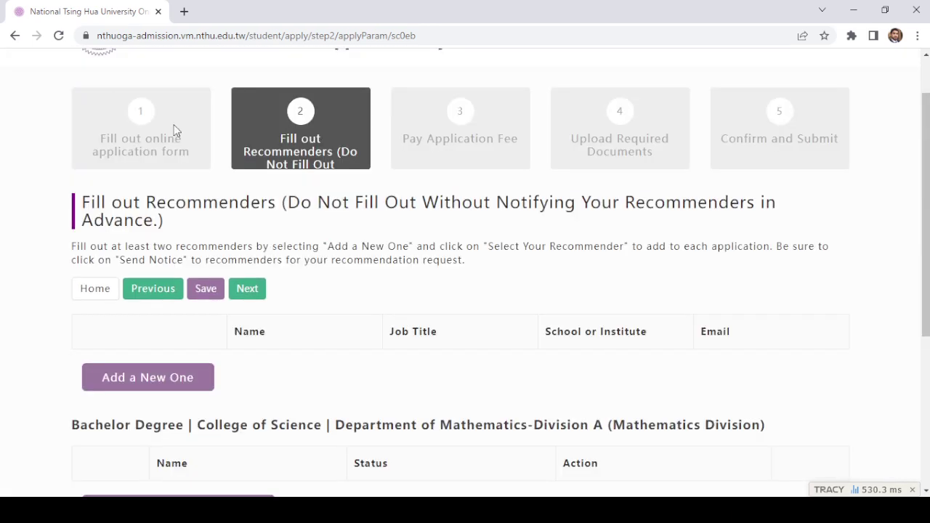
left_click(158, 290)
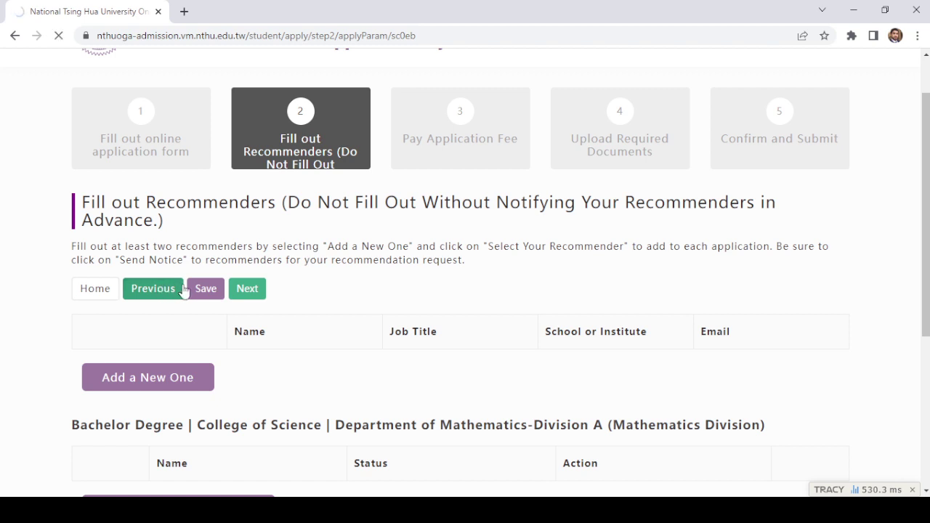
scroll(555, 279, "down", 3)
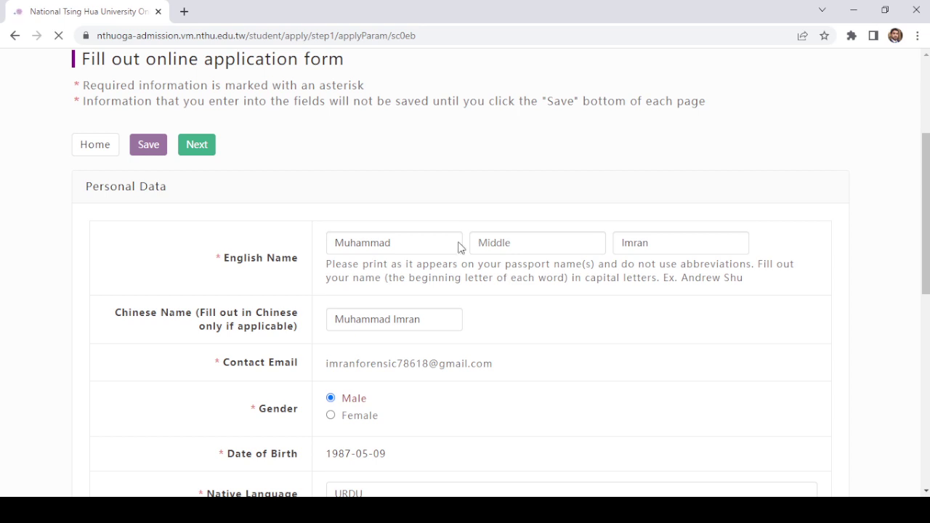
Step: Close the scholarship pop-up and focus the Chinese Name field of the personal data form
left_click(398, 248)
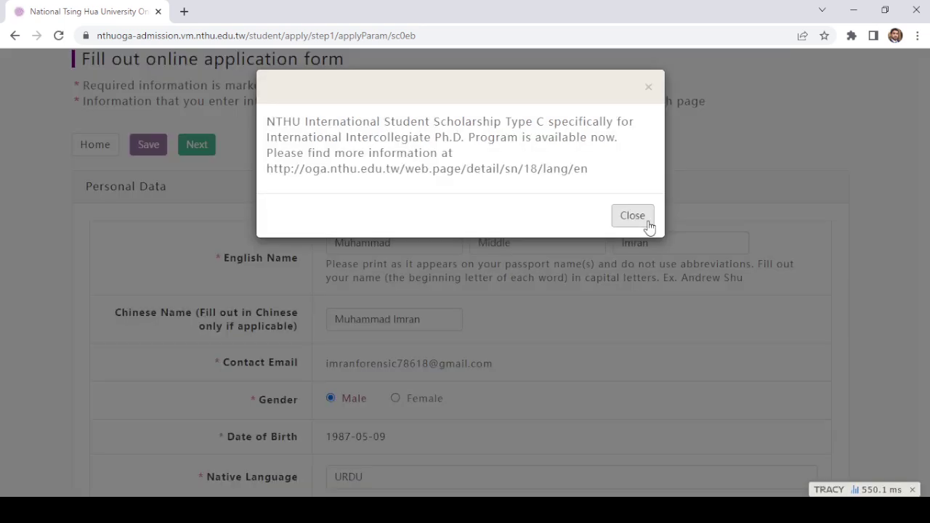
left_click(632, 215)
scroll(429, 307, "down", 1)
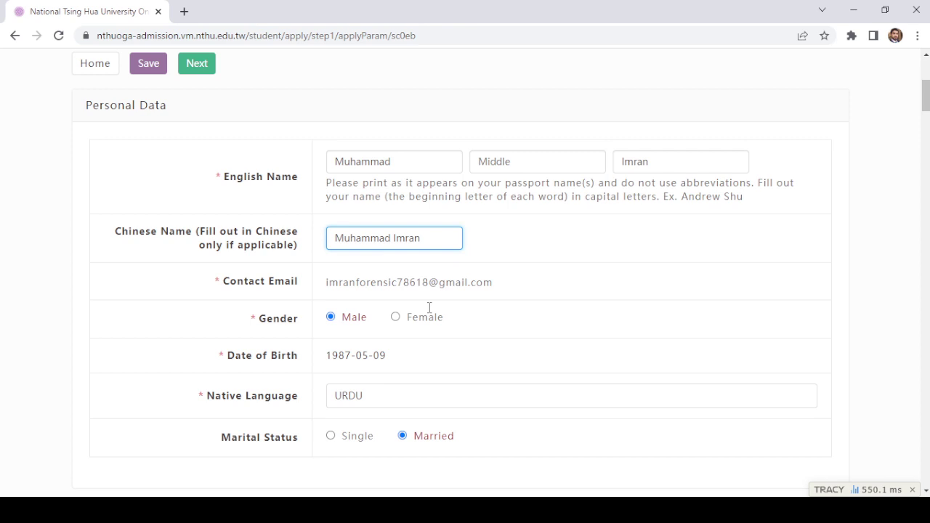
scroll(430, 307, "down", 1)
left_click(343, 186)
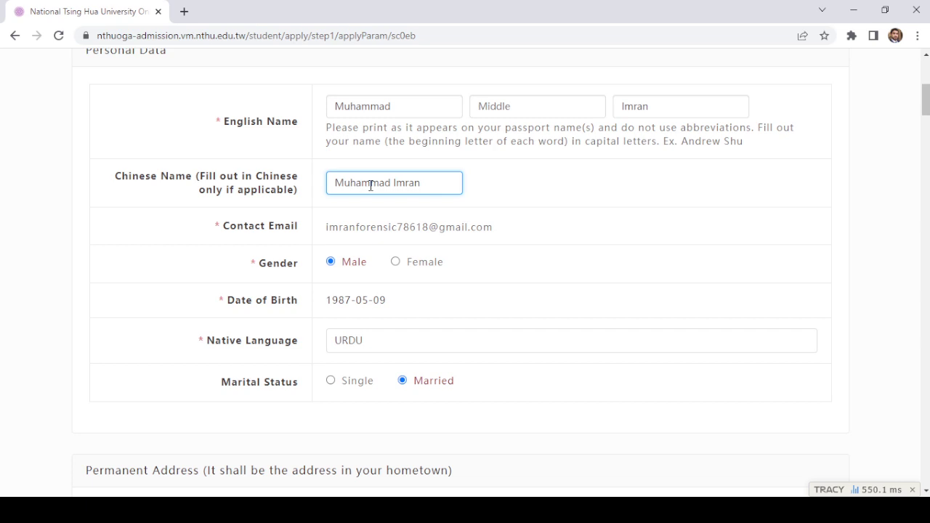
scroll(382, 216, "down", 1)
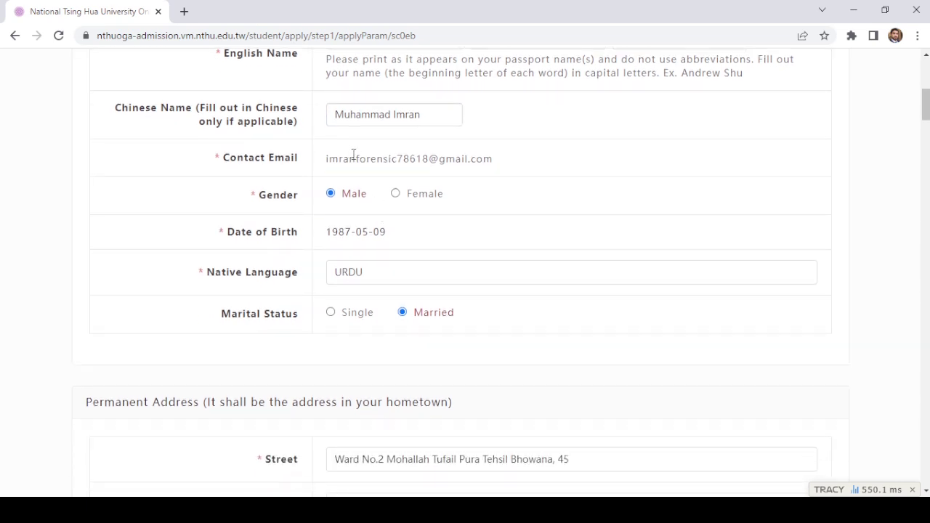
Step: Review the Native Language entry in the personal data section
left_click(364, 270)
scroll(364, 249, "down", 1)
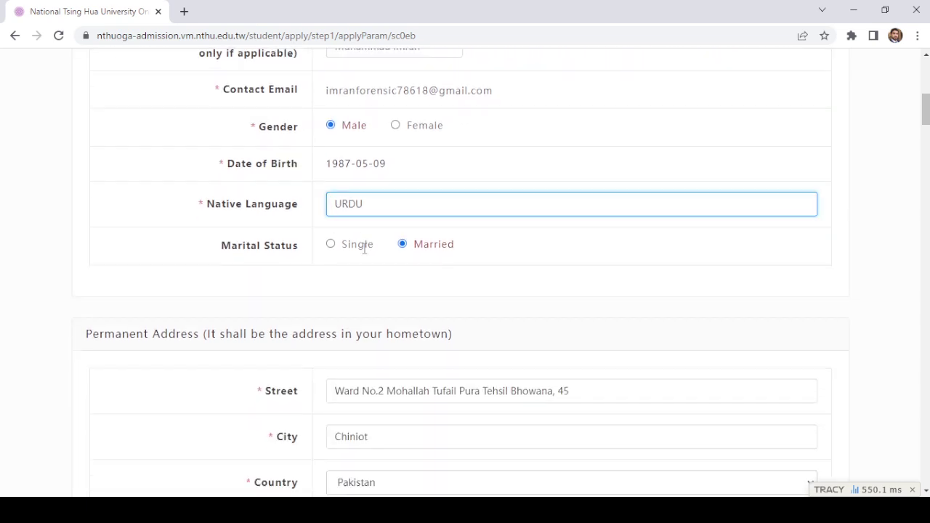
left_click(240, 206)
left_click(352, 206)
left_click(384, 231)
scroll(314, 247, "down", 1)
scroll(411, 212, "down", 1)
scroll(411, 212, "down", 2)
scroll(380, 185, "up", 1)
Step: Check the permanent Street and City, then tick 'As same as Permanent Address' for mailing
left_click(418, 184)
left_click(414, 256)
left_click(328, 233)
left_click(284, 194)
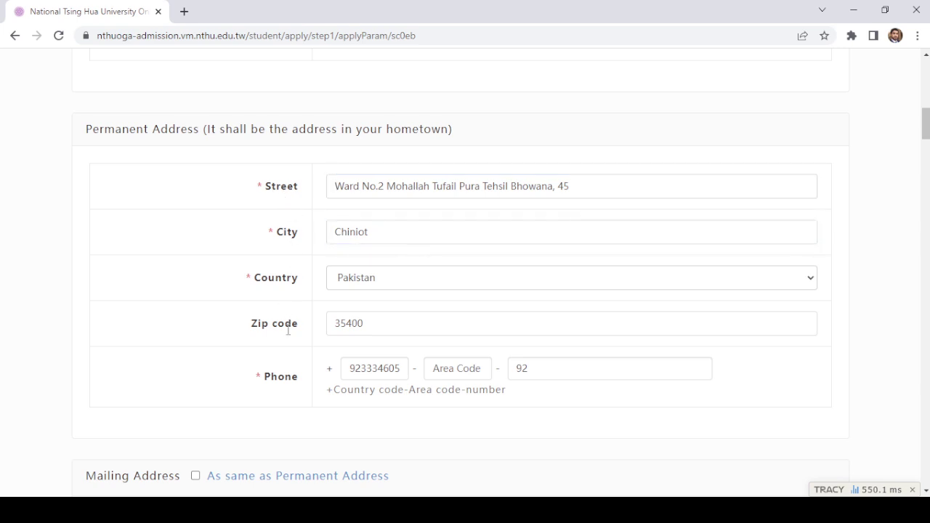
scroll(288, 329, "down", 3)
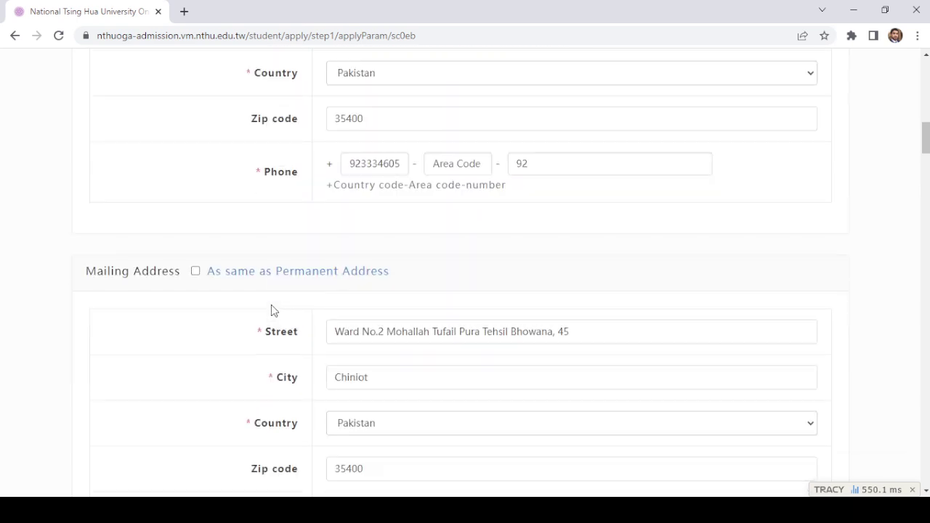
left_click(198, 277)
scroll(200, 284, "down", 5)
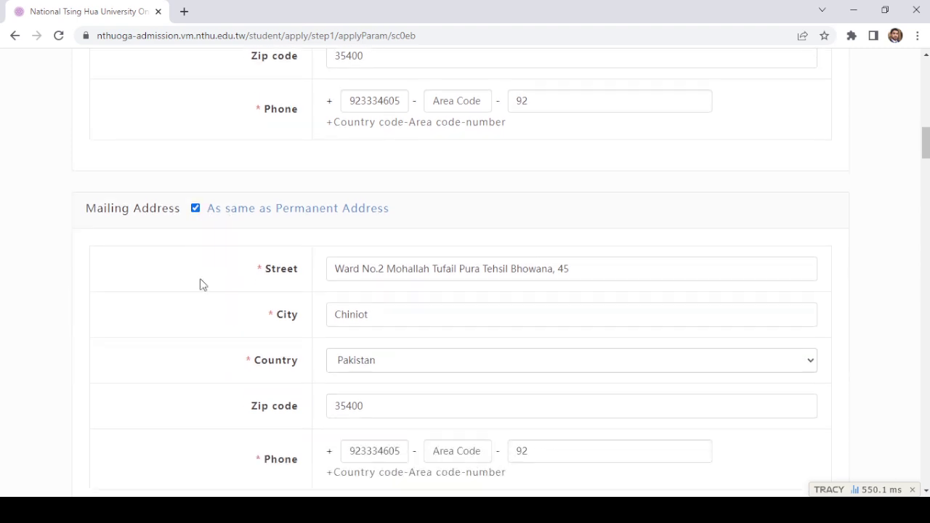
scroll(228, 276, "down", 2)
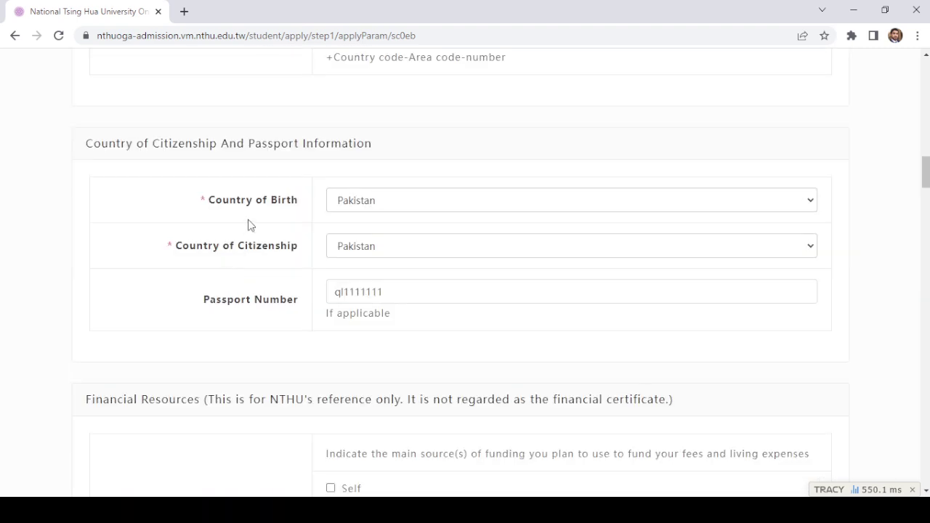
left_click(463, 206)
left_click(93, 162)
left_click(333, 200)
left_click(219, 249)
left_click(391, 250)
left_click(232, 318)
left_click(393, 297)
scroll(394, 302, "down", 1)
scroll(395, 302, "down", 3)
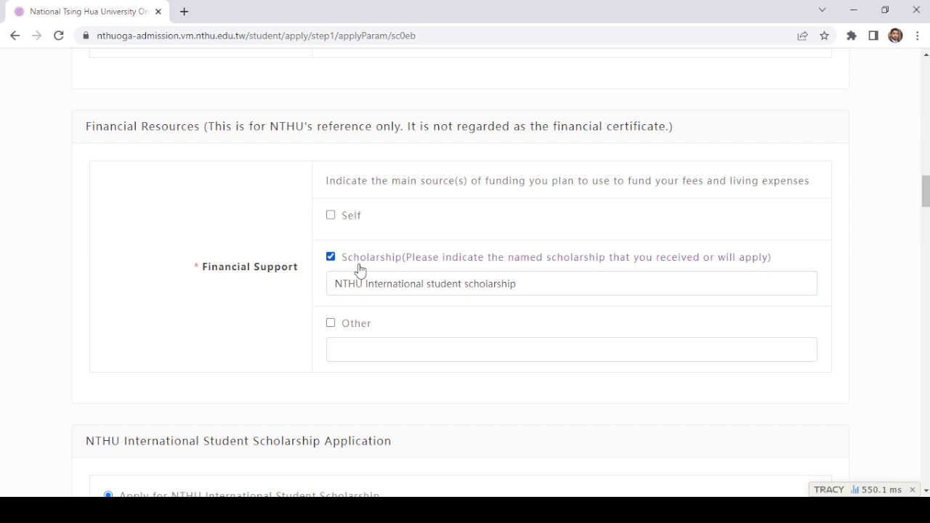
left_click(419, 283)
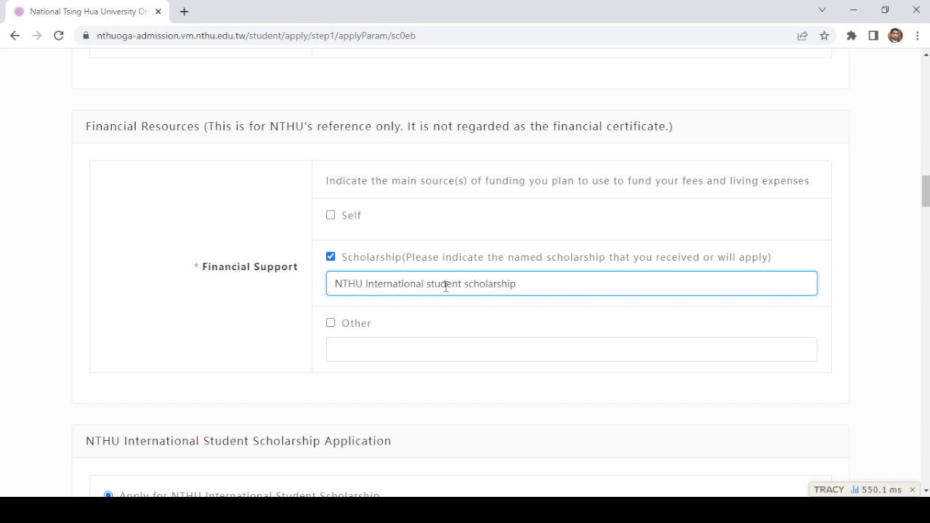
scroll(450, 284, "down", 1)
left_click(513, 215)
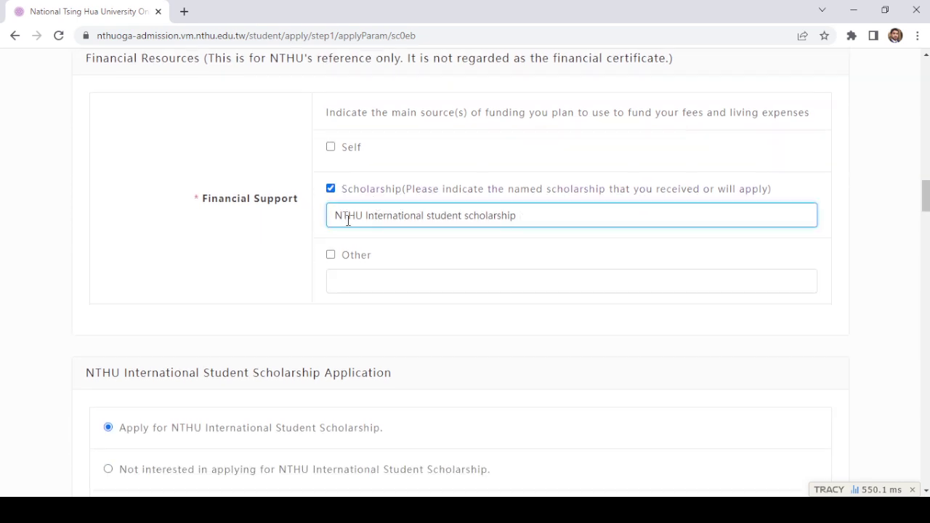
scroll(371, 223, "down", 2)
left_click(266, 287)
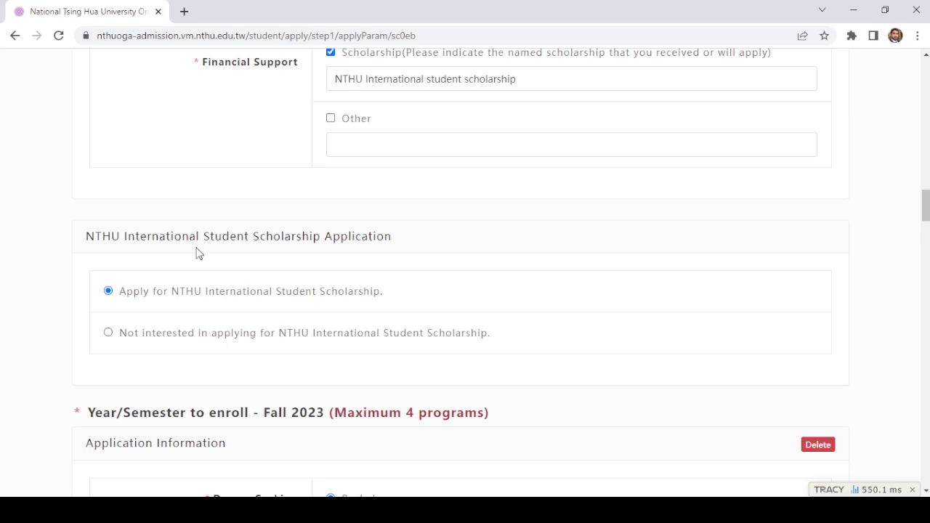
scroll(199, 252, "down", 1)
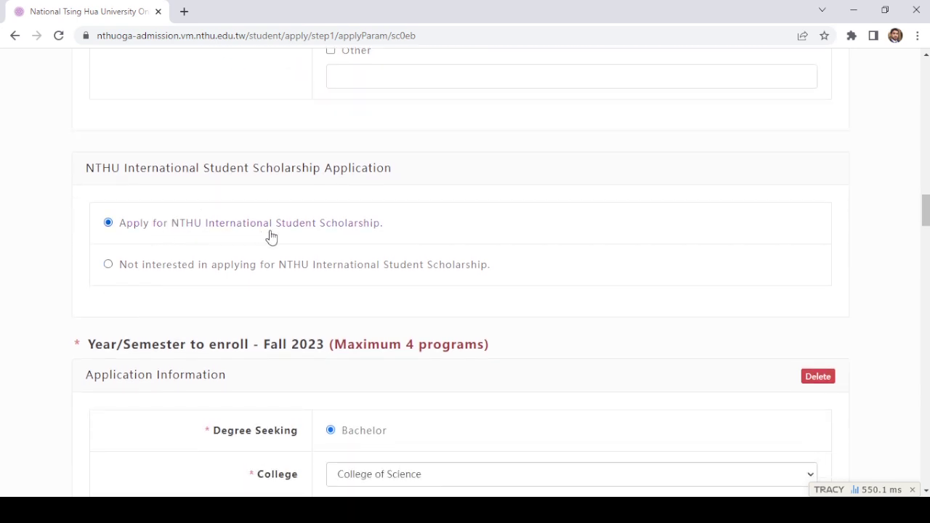
scroll(310, 232, "down", 1)
scroll(311, 232, "down", 2)
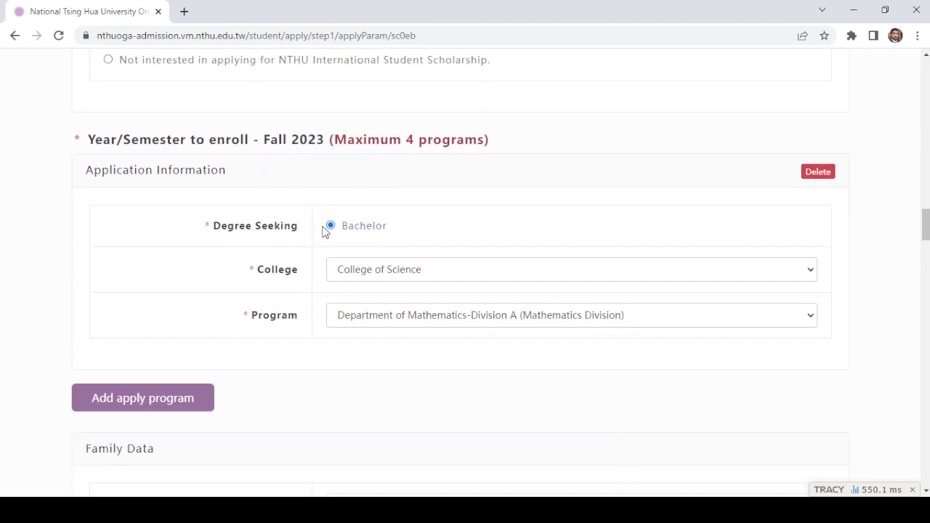
Step: Browse the college and program lists, then select College of Engineering as the college
left_click(363, 272)
scroll(449, 234, "down", 1)
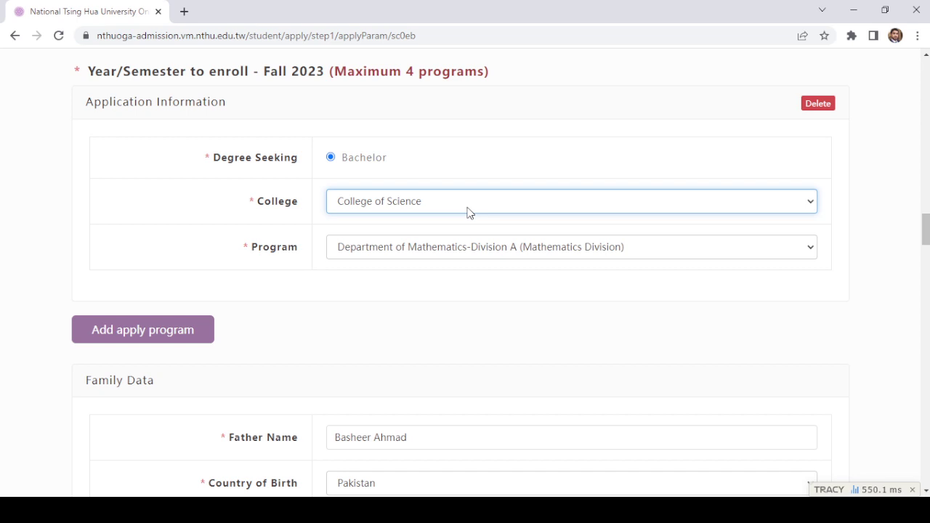
left_click(479, 247)
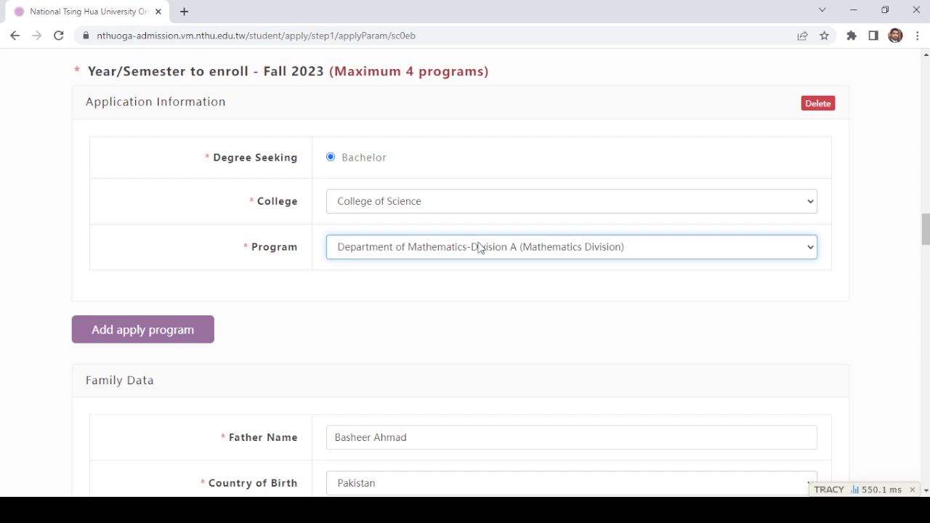
left_click(469, 210)
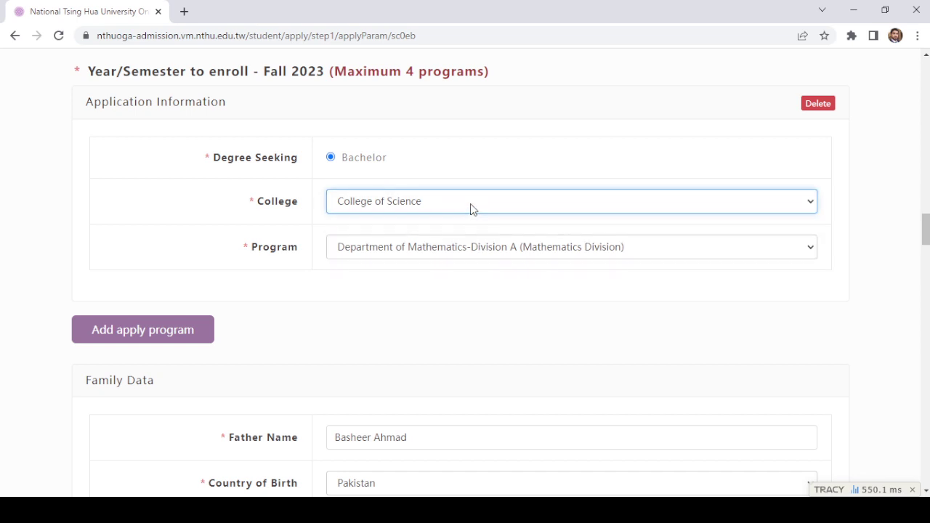
left_click(438, 253)
left_click(451, 246)
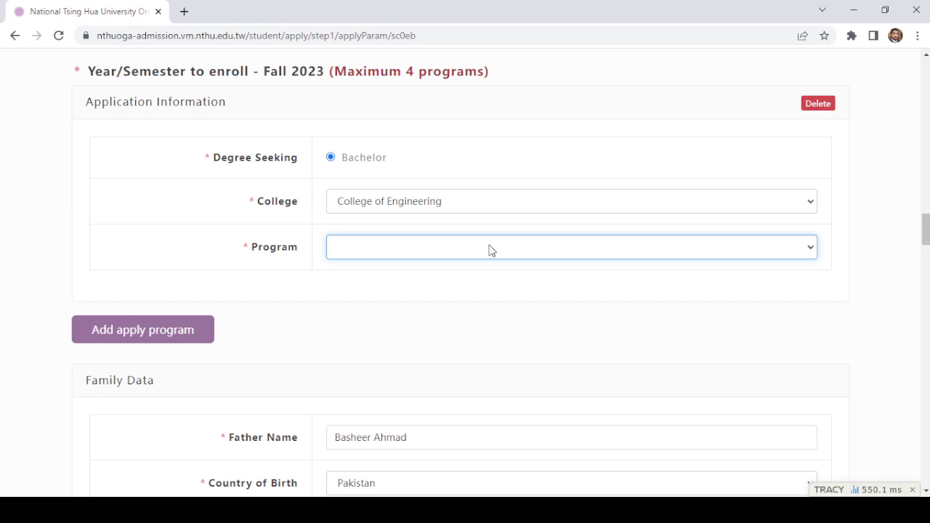
Step: Select College of Nuclear Science as the college, leaving Program still blank
left_click(490, 201)
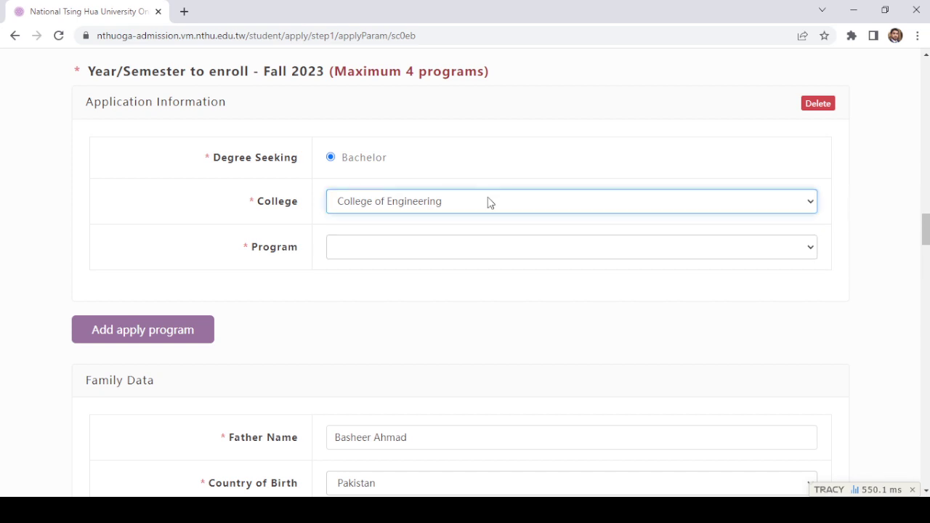
left_click(436, 253)
left_click(438, 252)
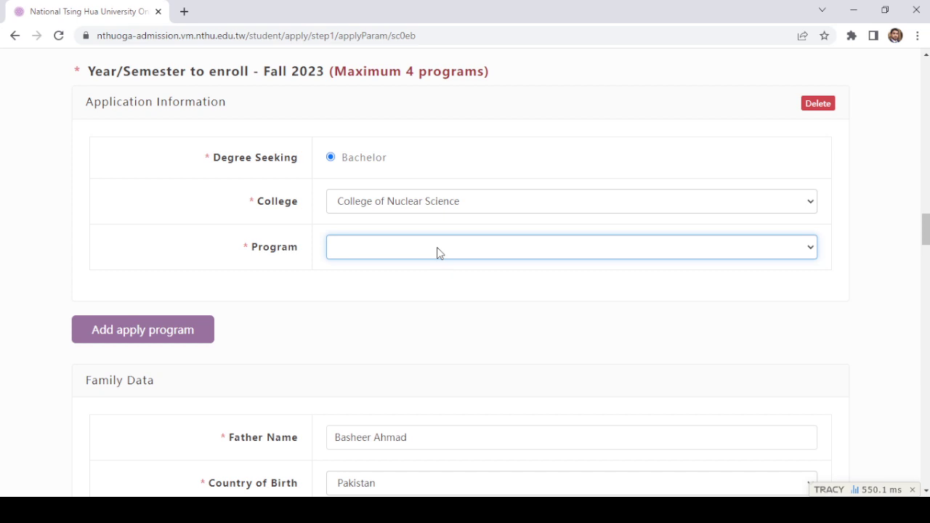
Step: Compare the programs of the Life Science and Medicine, EECS, and Humanities and Social Sciences colleges
left_click(465, 205)
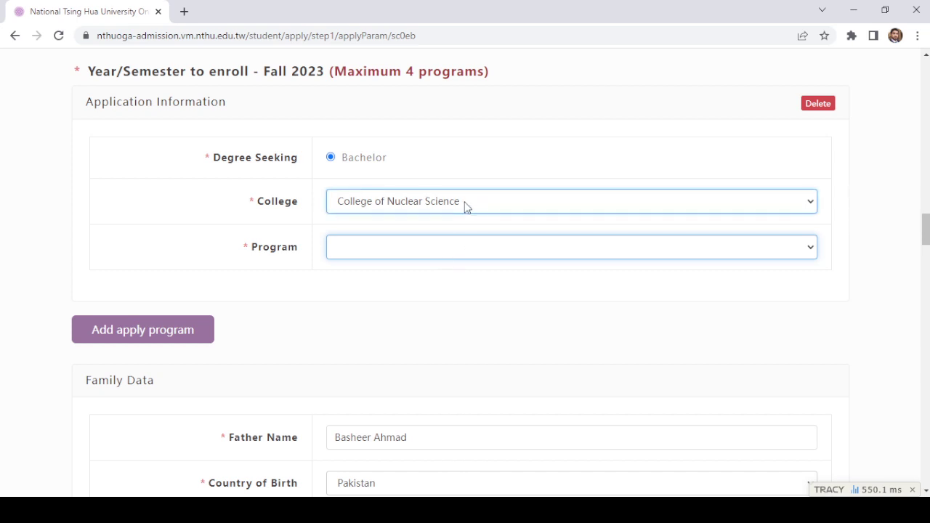
left_click(463, 252)
left_click(461, 245)
left_click(472, 214)
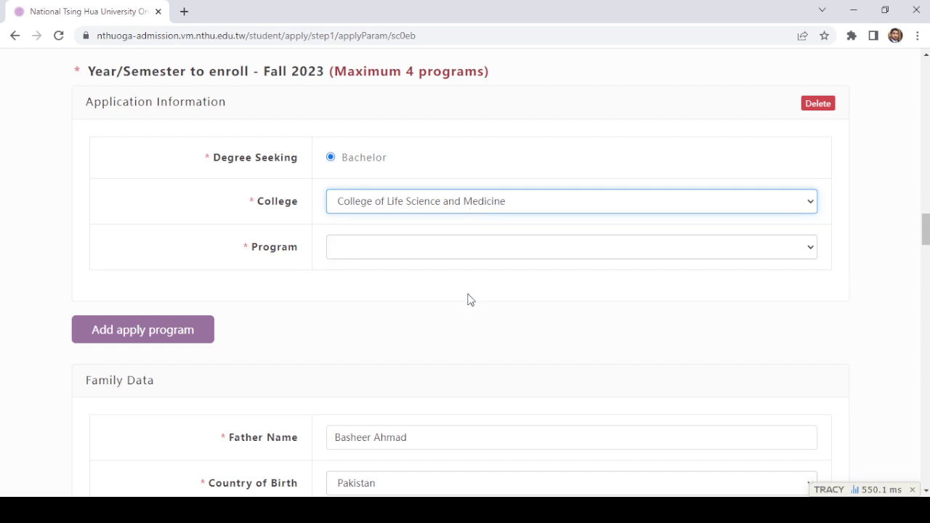
key("Down")
left_click(467, 247)
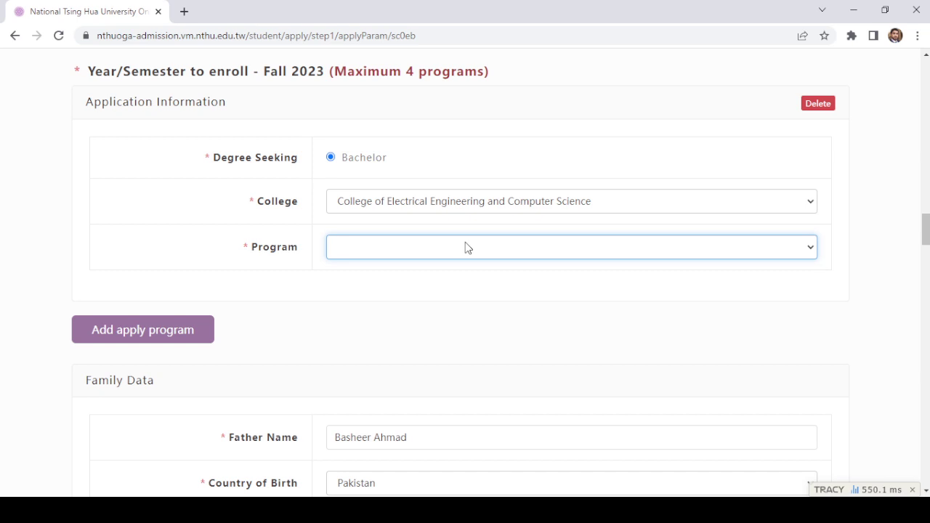
left_click(421, 210)
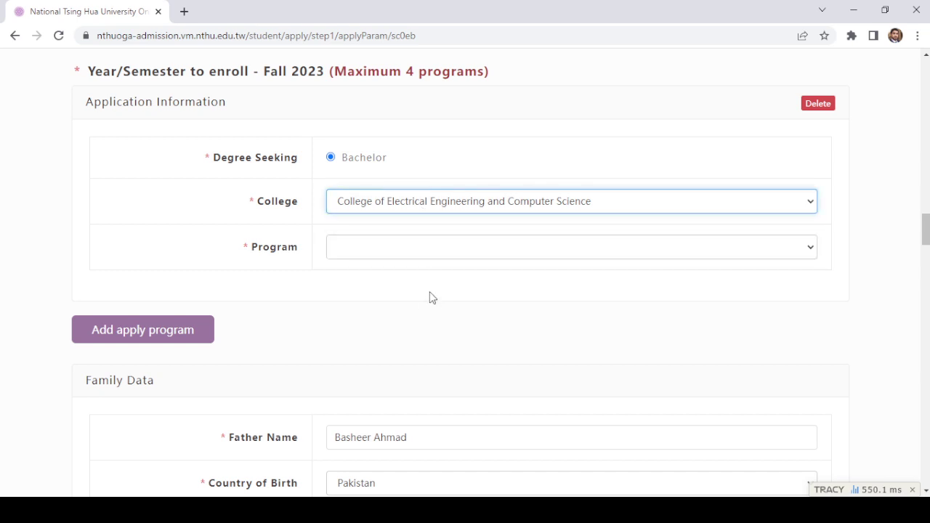
left_click(444, 235)
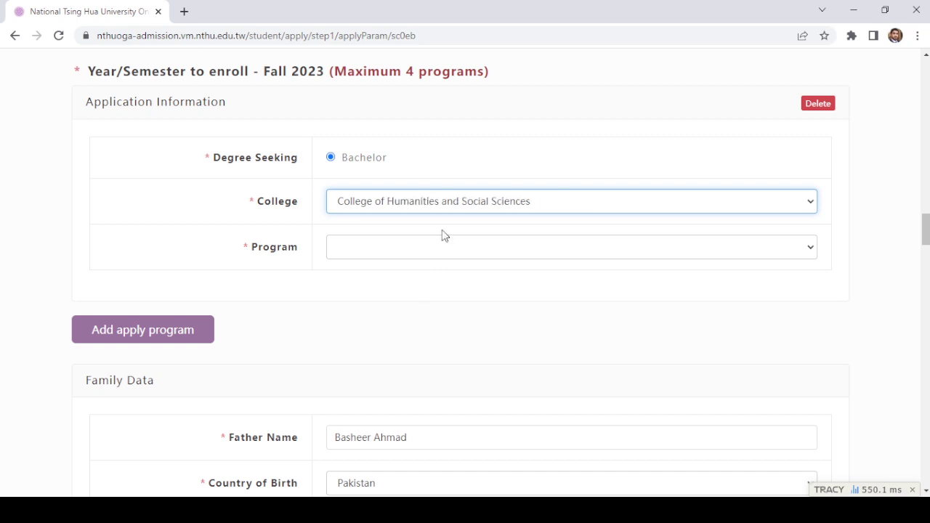
left_click(447, 245)
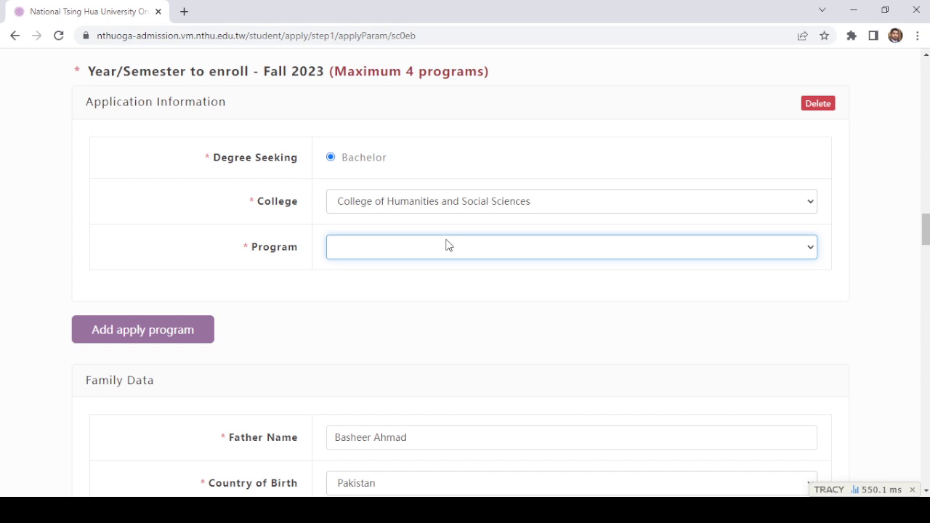
Step: Check the Technology Management, Education and Arts programs, then set the college to College of Science
left_click(471, 214)
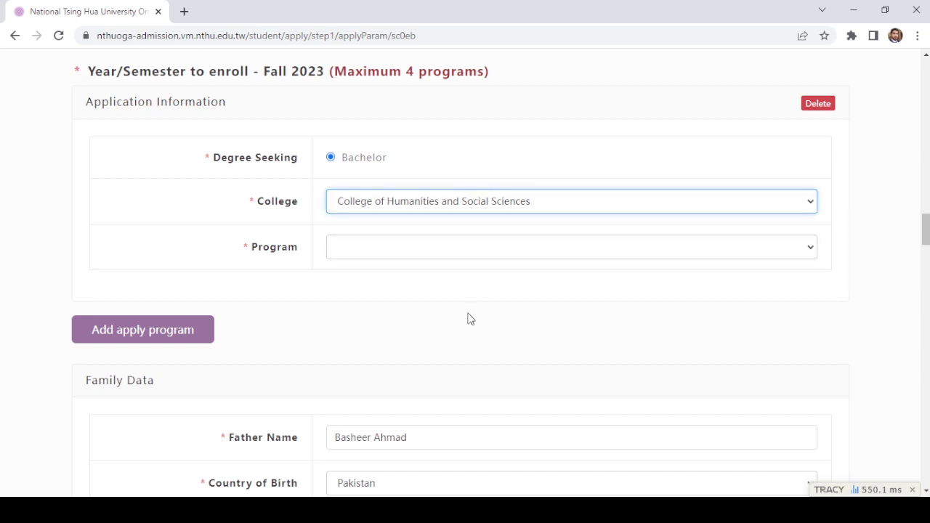
left_click(470, 263)
left_click(473, 254)
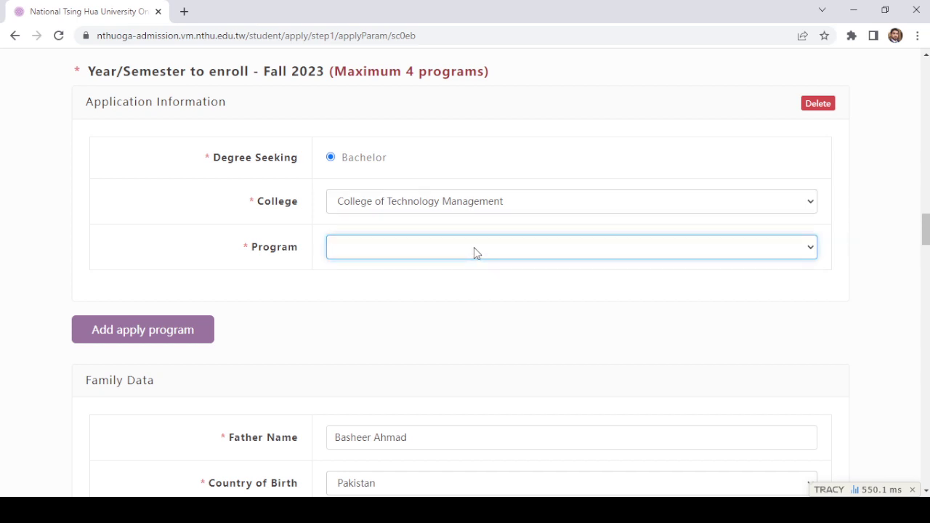
left_click(484, 202)
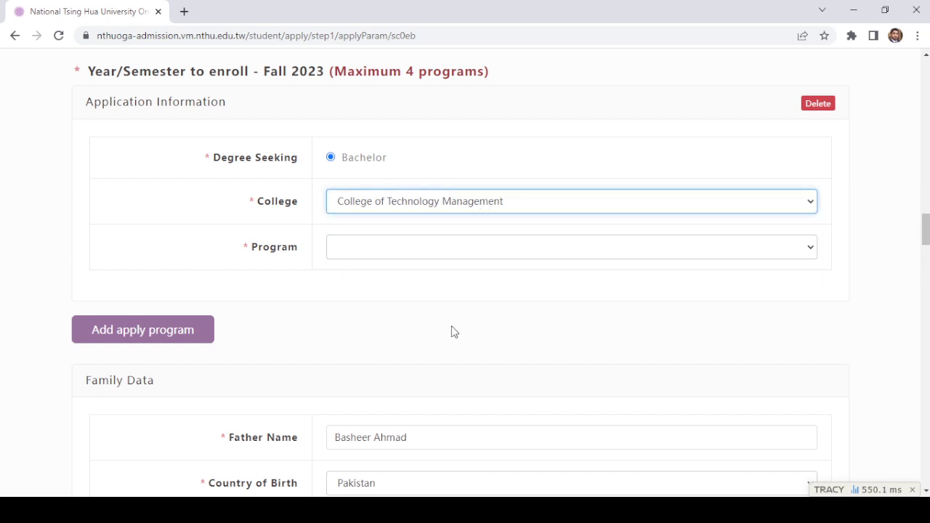
key("Down")
left_click(476, 254)
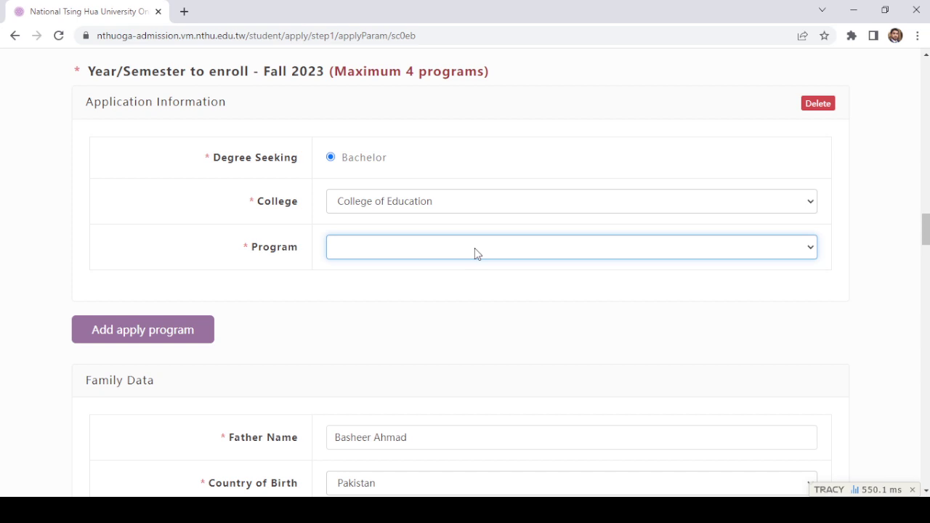
left_click(480, 211)
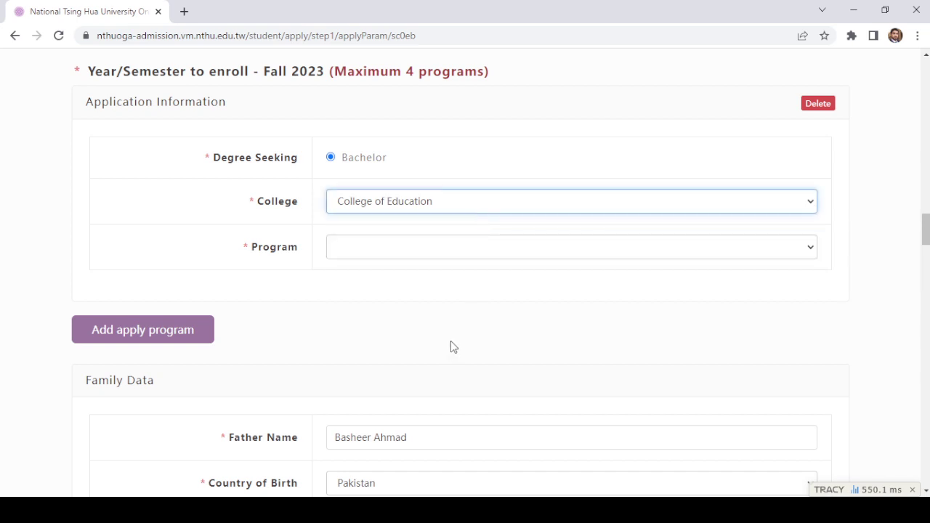
left_click(451, 341)
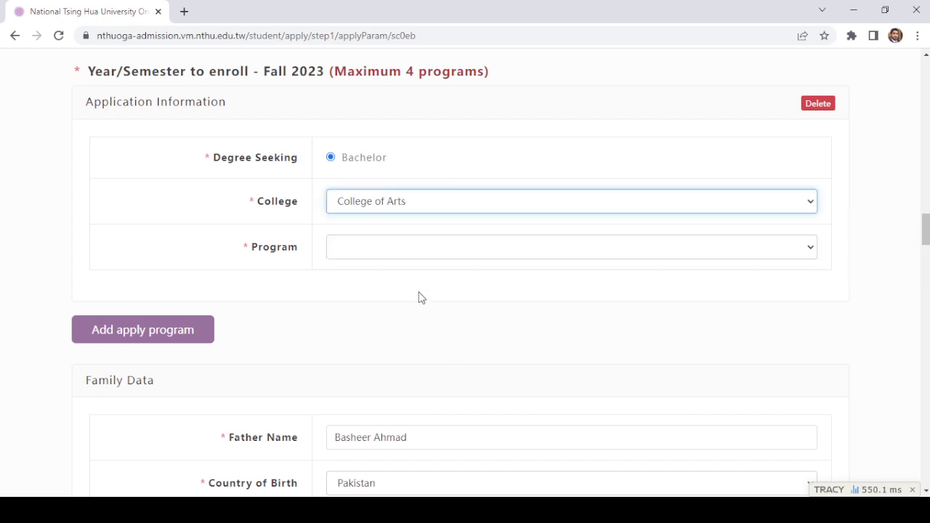
left_click(439, 247)
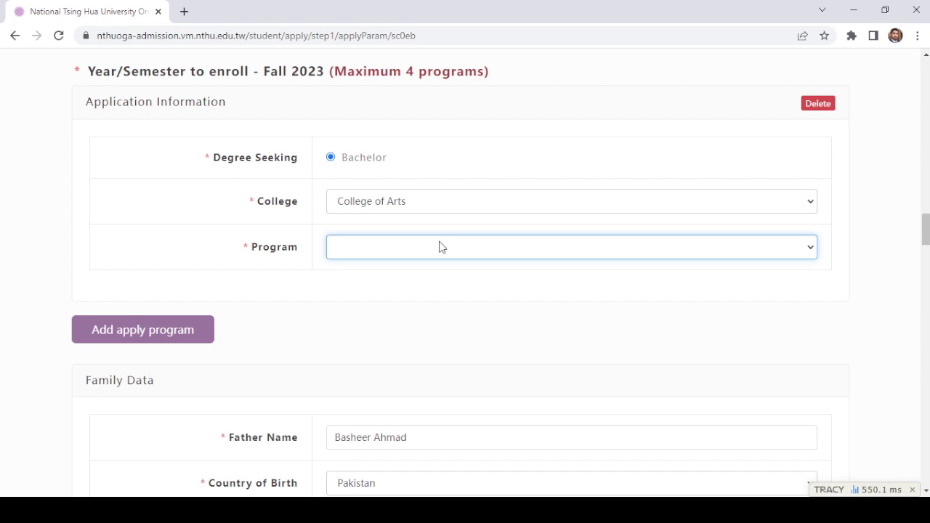
left_click(443, 210)
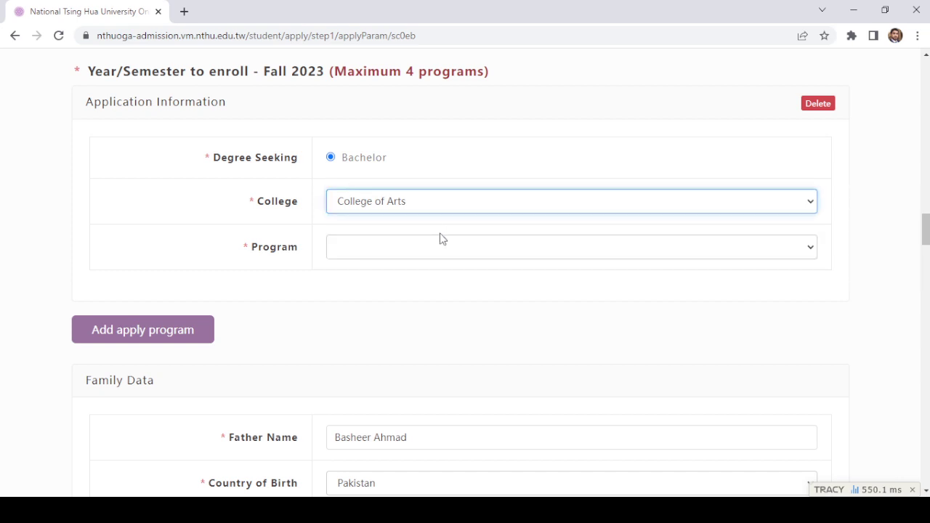
left_click(449, 253)
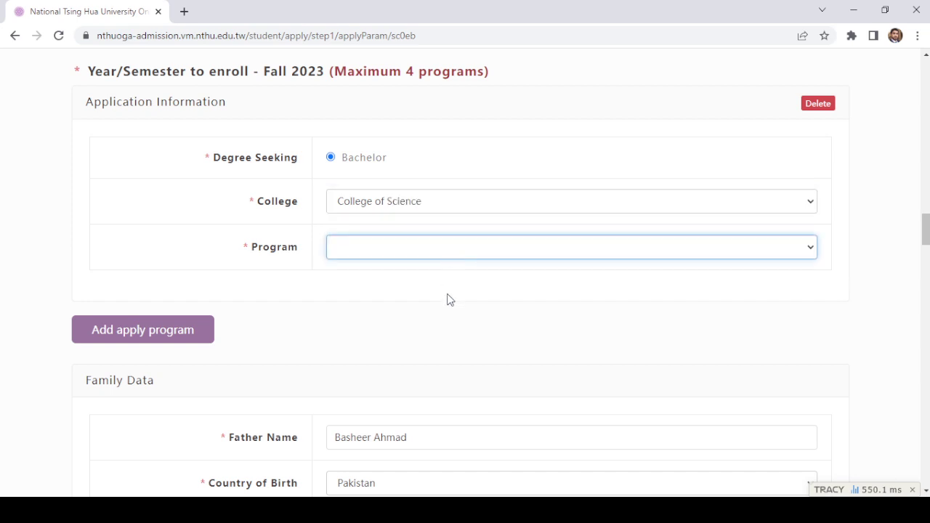
scroll(448, 288, "down", 4)
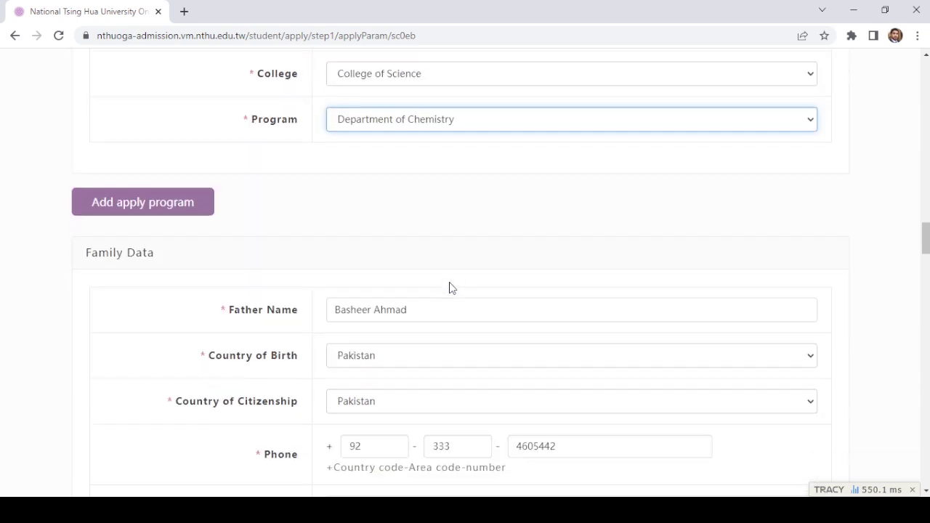
scroll(228, 179, "up", 1)
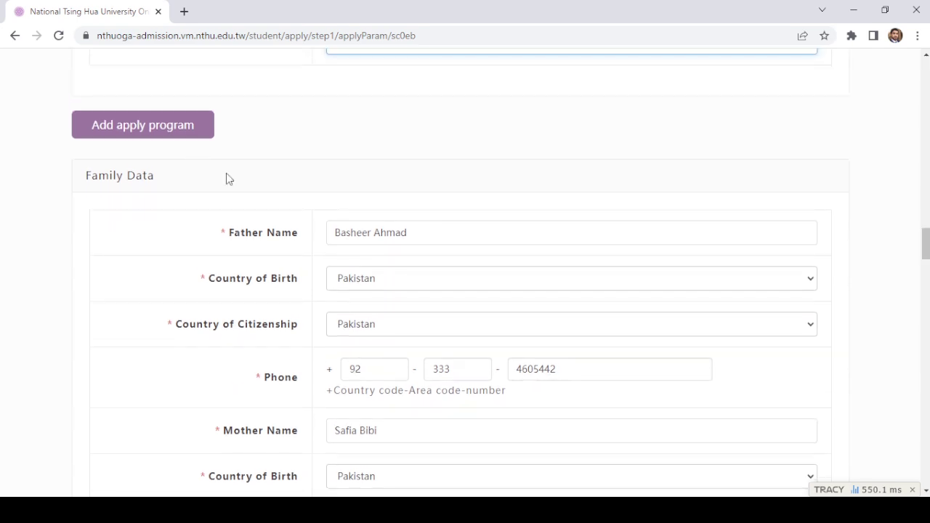
left_click(338, 211)
scroll(338, 197, "down", 2)
scroll(336, 198, "up", 2)
scroll(337, 198, "down", 1)
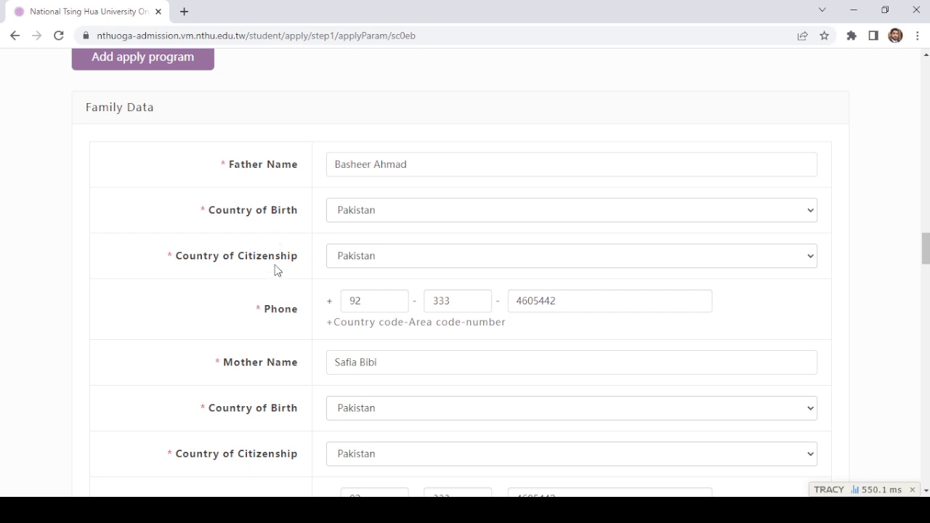
scroll(378, 270, "down", 3)
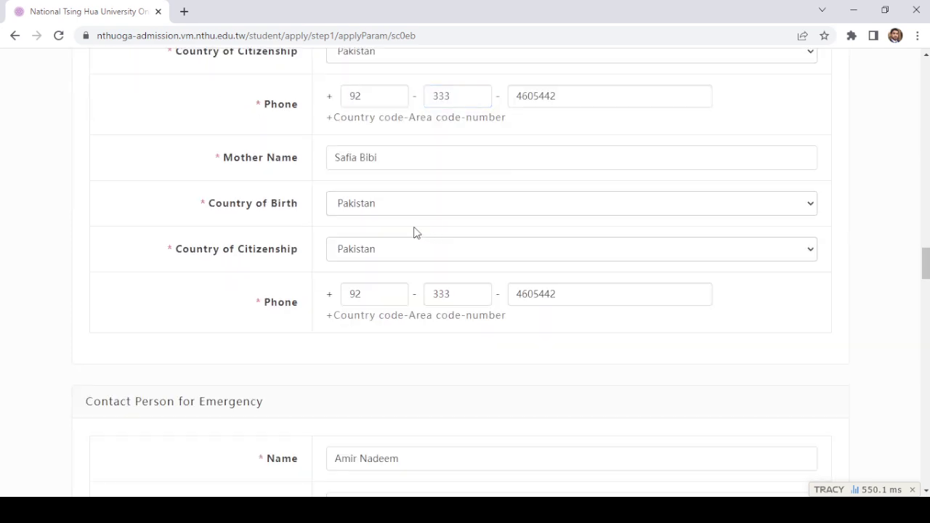
scroll(359, 191, "down", 2)
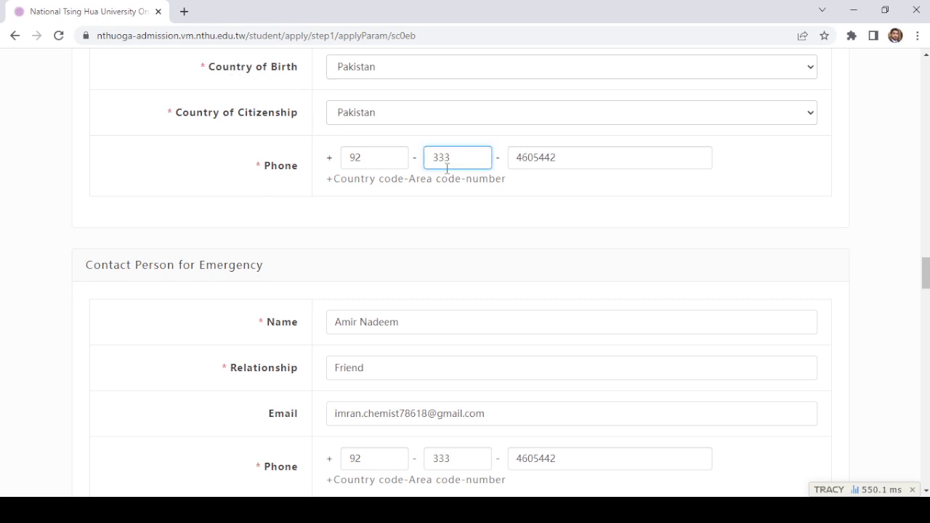
scroll(286, 208, "down", 1)
scroll(284, 193, "down", 1)
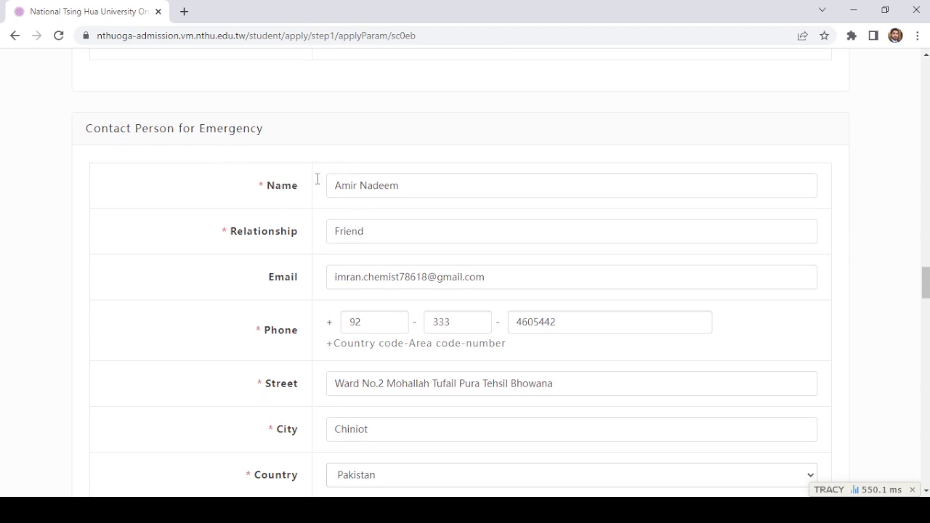
scroll(395, 210, "down", 3)
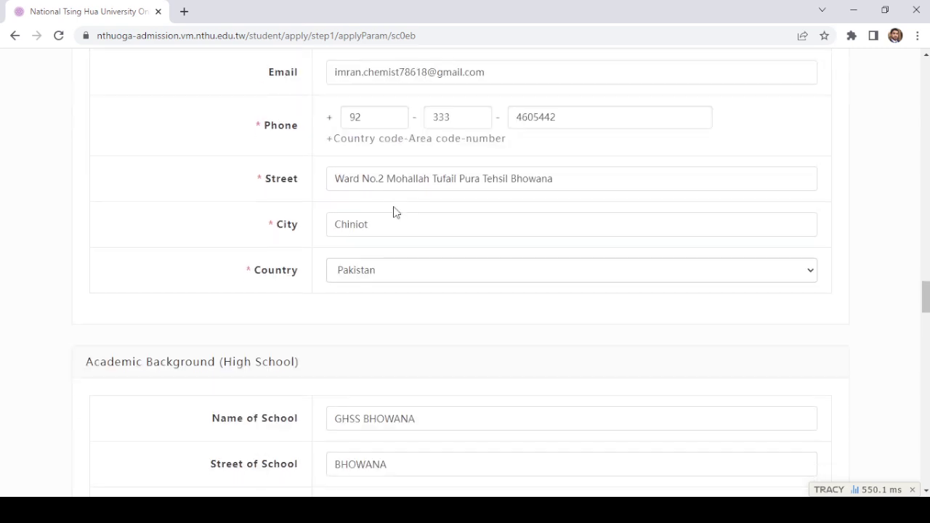
scroll(314, 156, "up", 1)
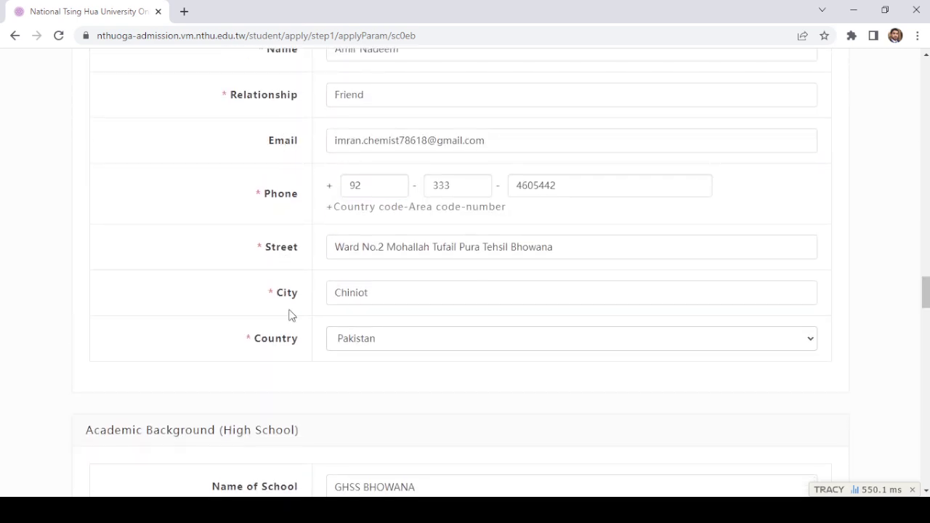
scroll(280, 340, "down", 5)
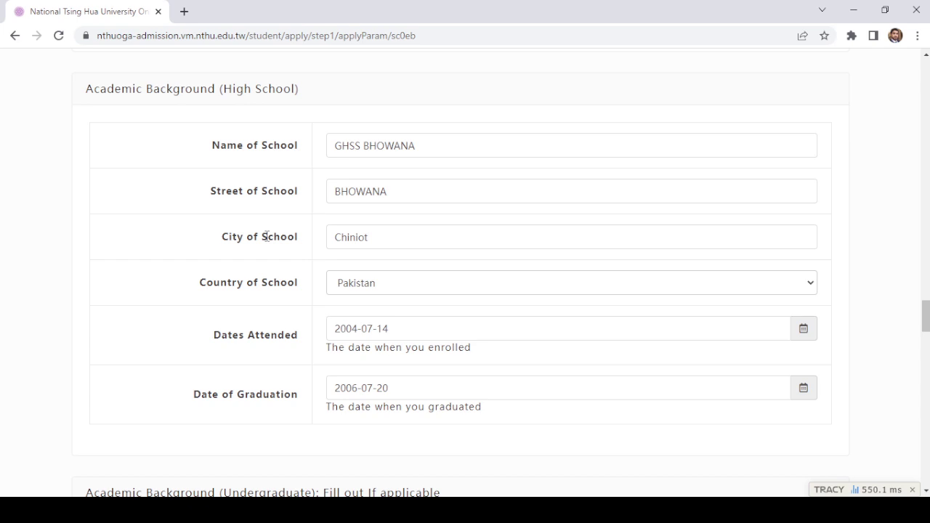
scroll(375, 266, "down", 5)
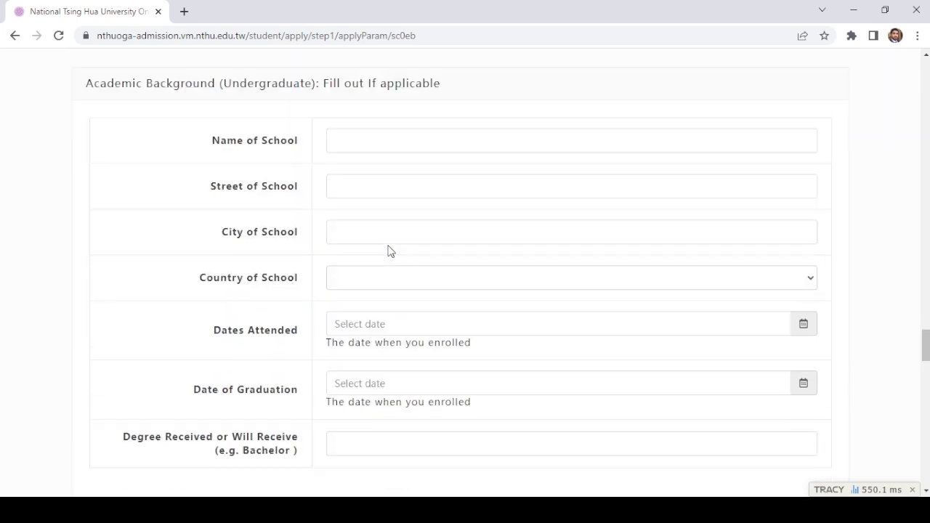
Step: Tick Internet and Friends as message sources, review the rest of the form, and submit step 1
left_click(390, 188)
left_click(470, 383)
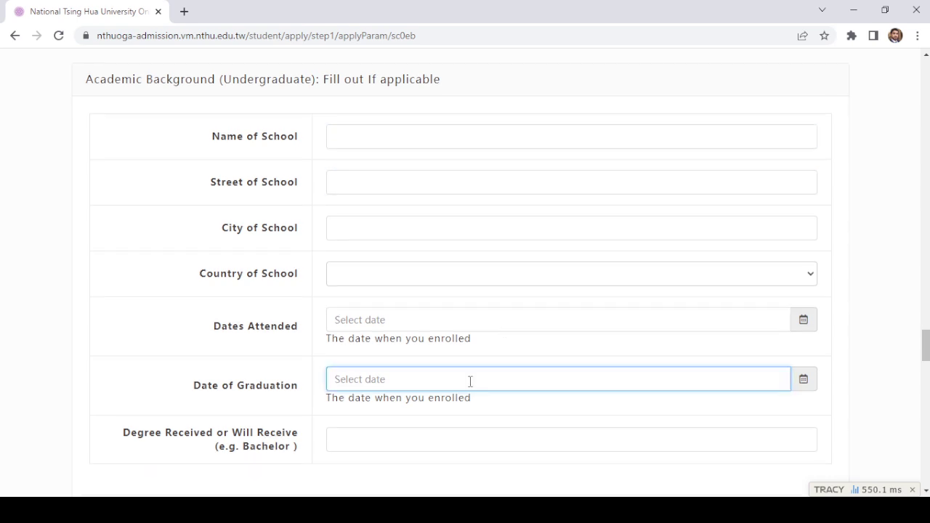
scroll(506, 351, "down", 4)
left_click(508, 321)
scroll(510, 320, "down", 6)
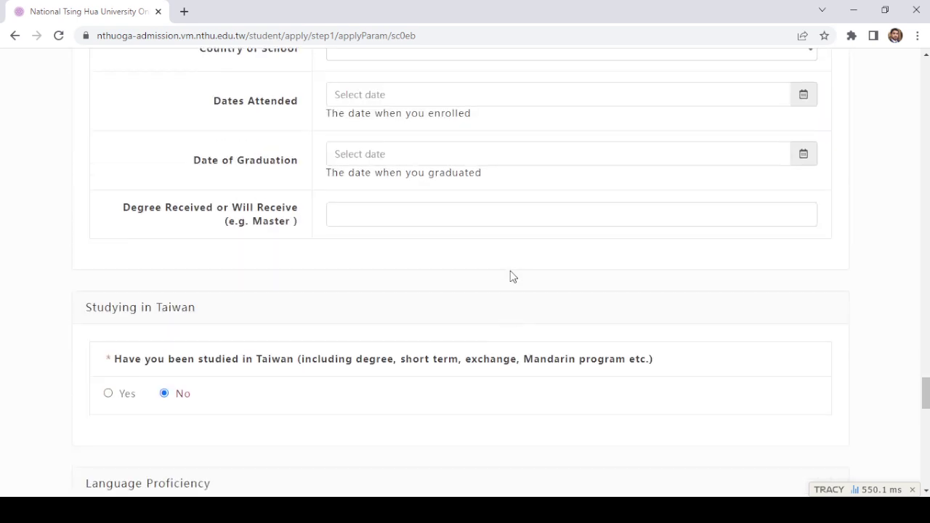
scroll(421, 196, "down", 2)
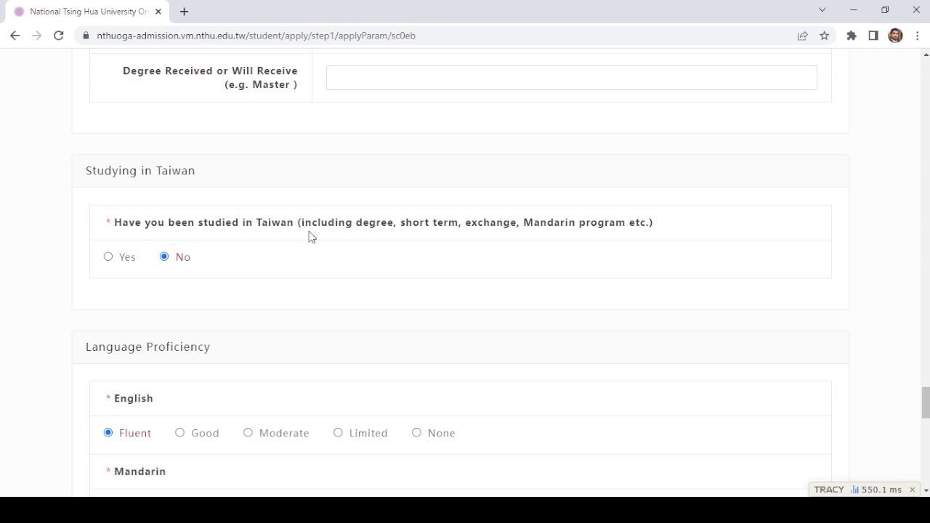
scroll(163, 266, "down", 2)
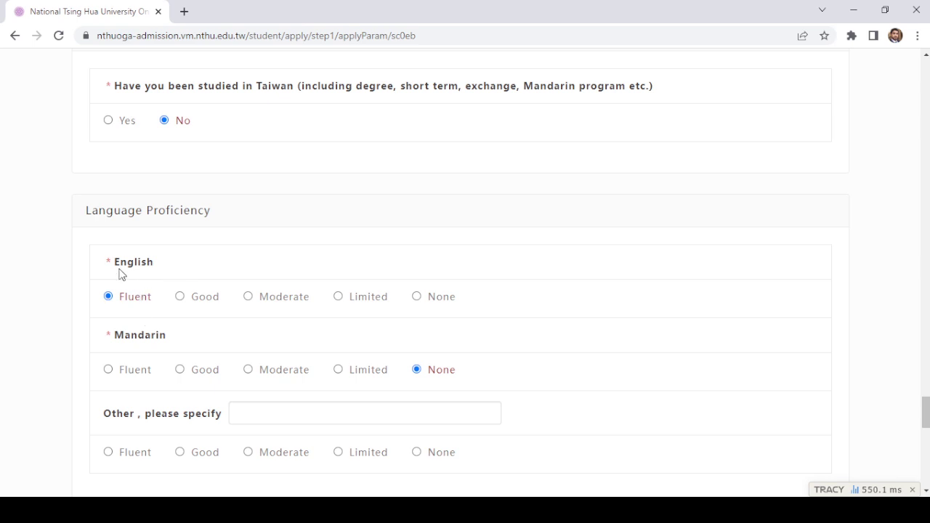
scroll(128, 309, "down", 1)
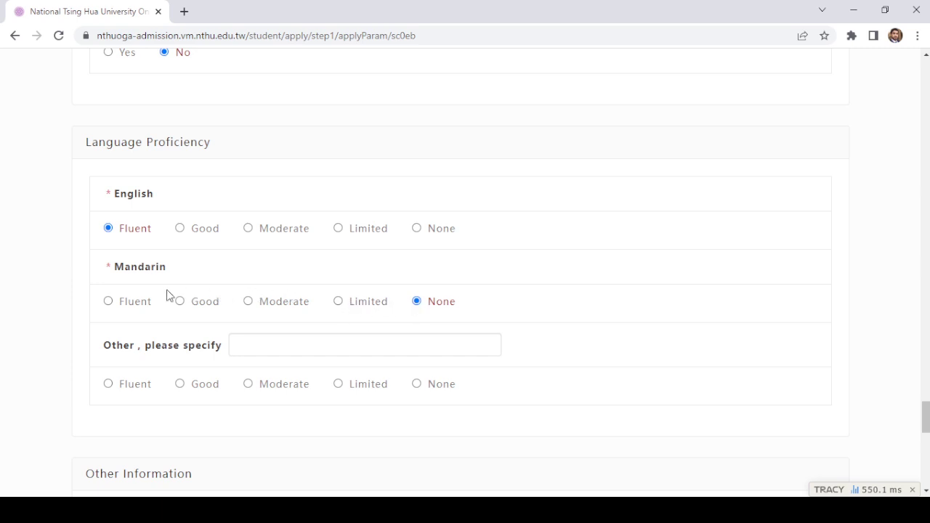
scroll(431, 313, "down", 3)
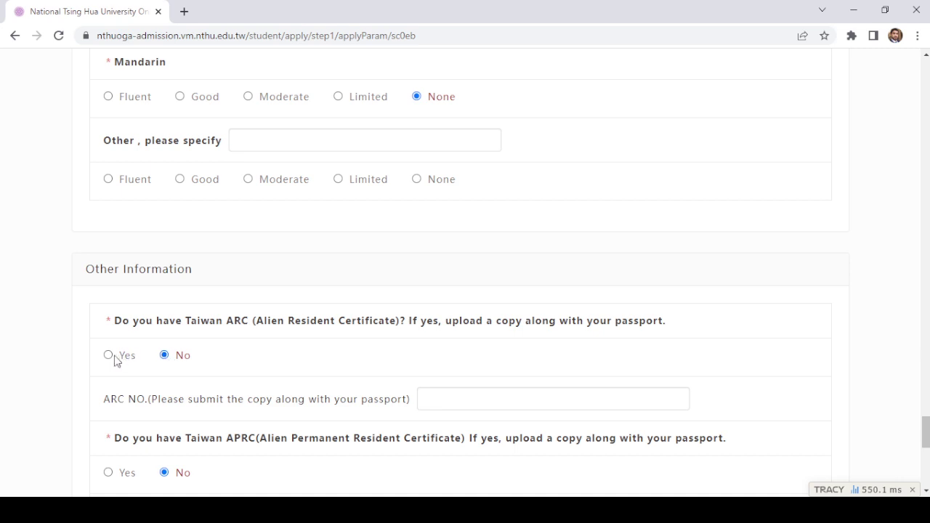
scroll(114, 361, "down", 3)
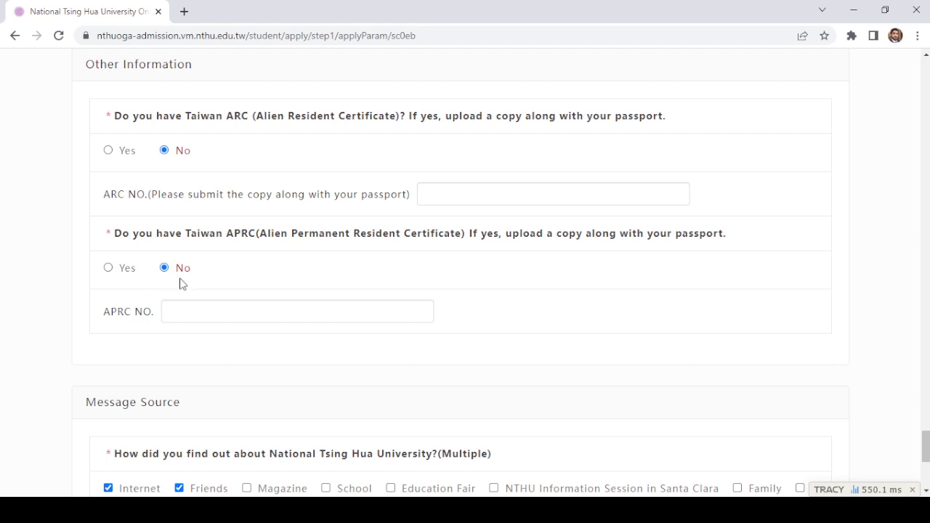
scroll(181, 283, "down", 3)
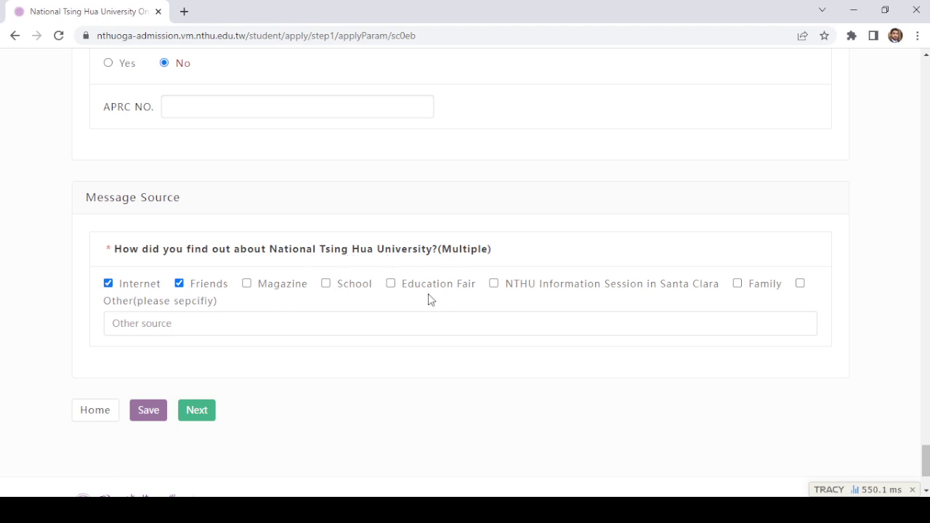
left_click(210, 411)
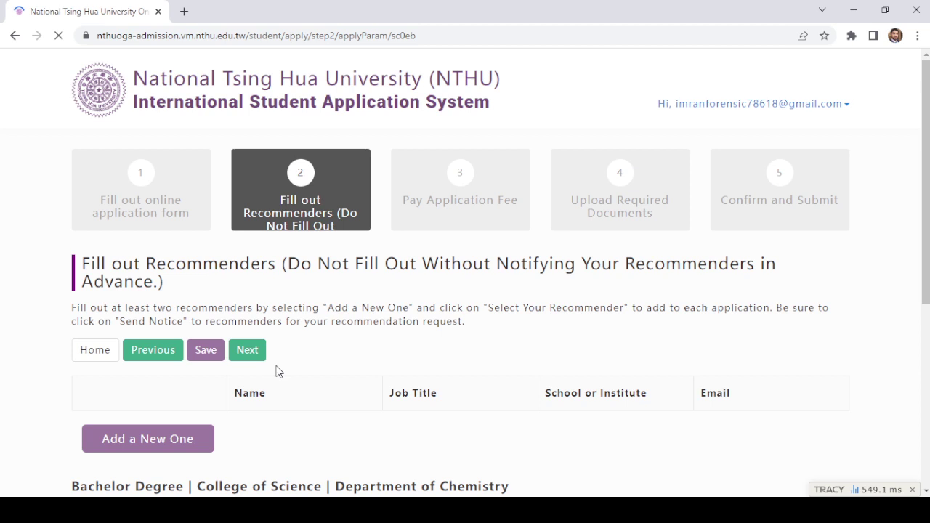
Step: Scroll the Fill out Recommenders page to view the empty list and the Chemistry section
scroll(311, 305, "down", 3)
scroll(326, 298, "up", 1)
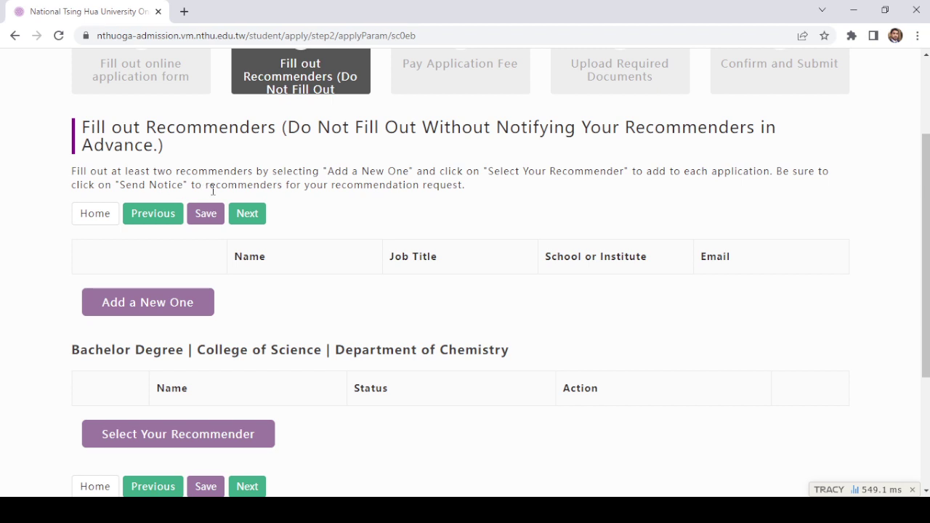
Step: Enter the recommender's name, job title Assistant Professor, institute GCUL and e-mail, then save
left_click(169, 307)
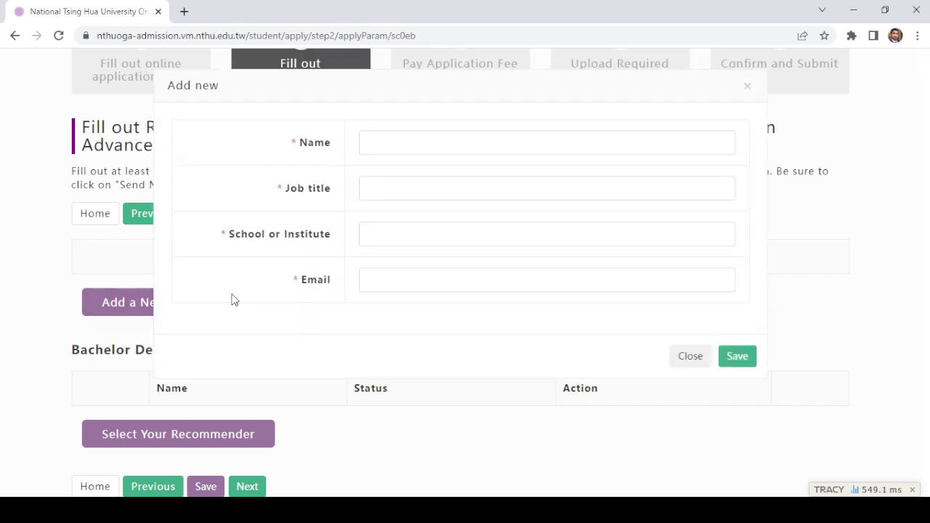
left_click(421, 149)
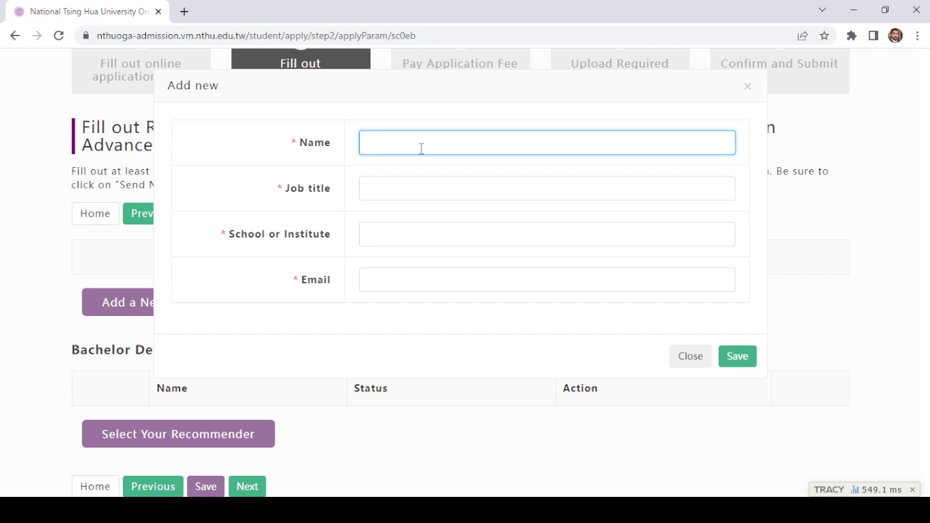
key("Tab")
type("Assis")
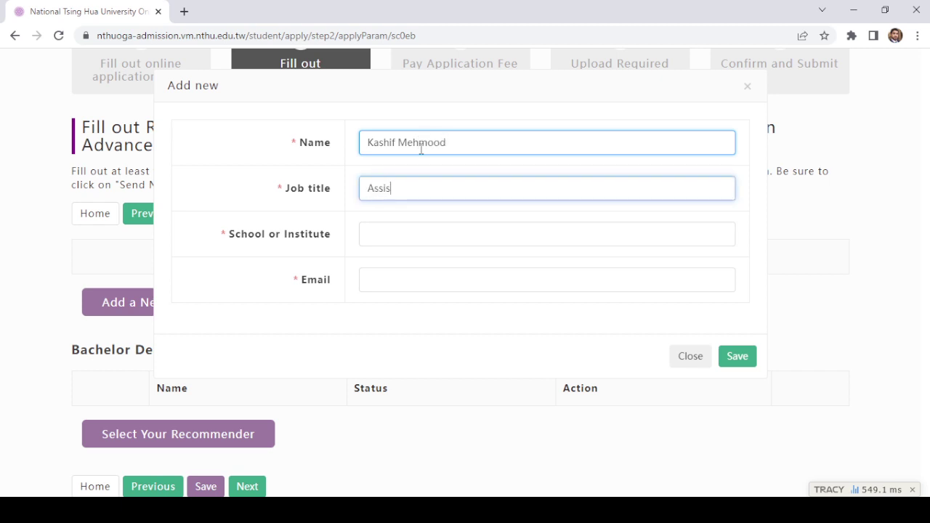
type("tant Professor")
key("Tab")
type("GC")
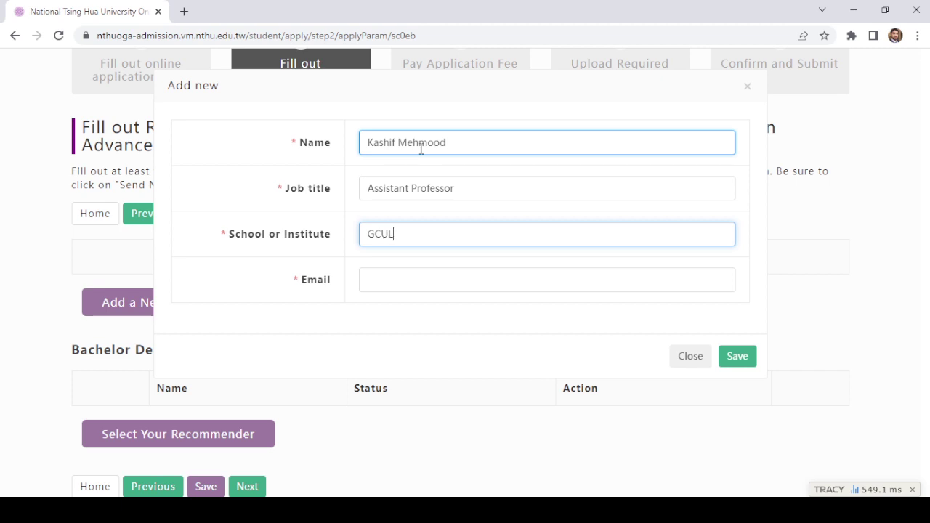
key("Tab")
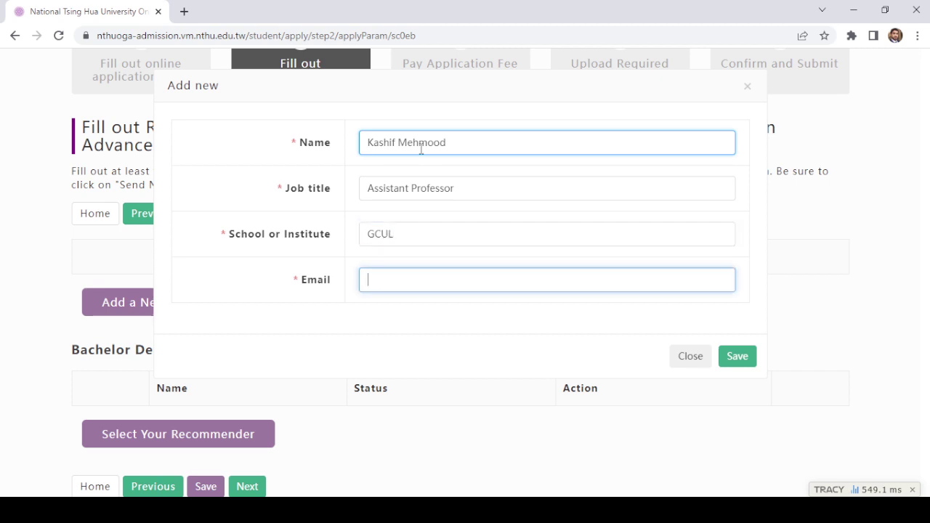
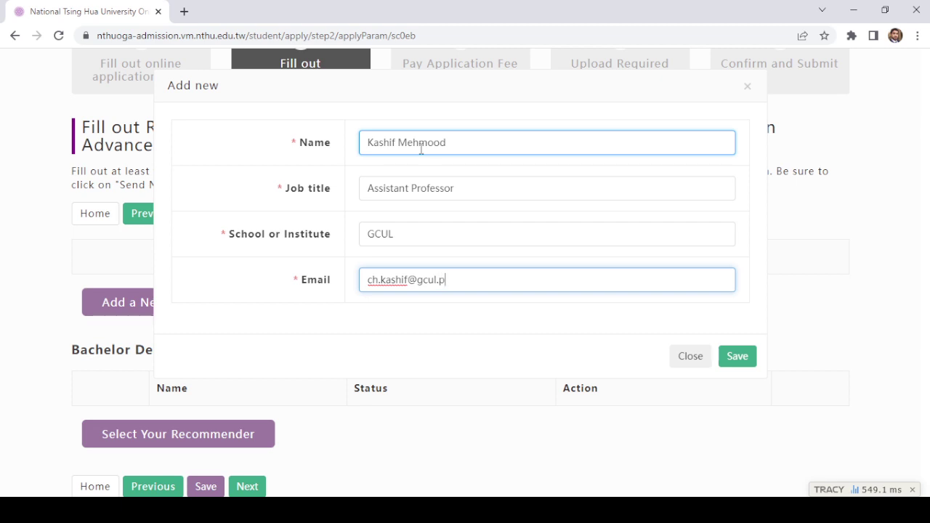
left_click(749, 359)
left_click(411, 272)
left_click(370, 234)
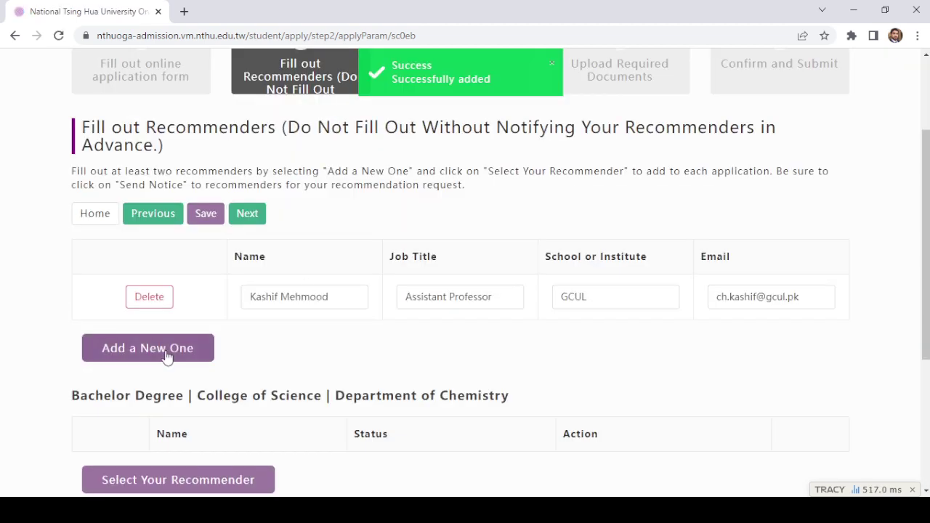
Step: Enter the second recommender's name, job title Assistant Professor, institute UOAF and e-mail, then save
left_click(166, 356)
left_click(412, 134)
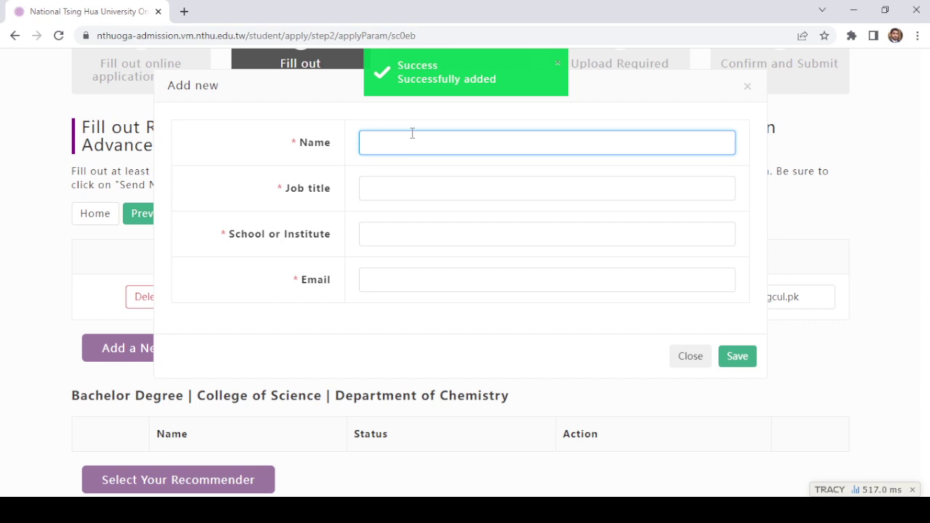
type("An")
left_click(459, 187)
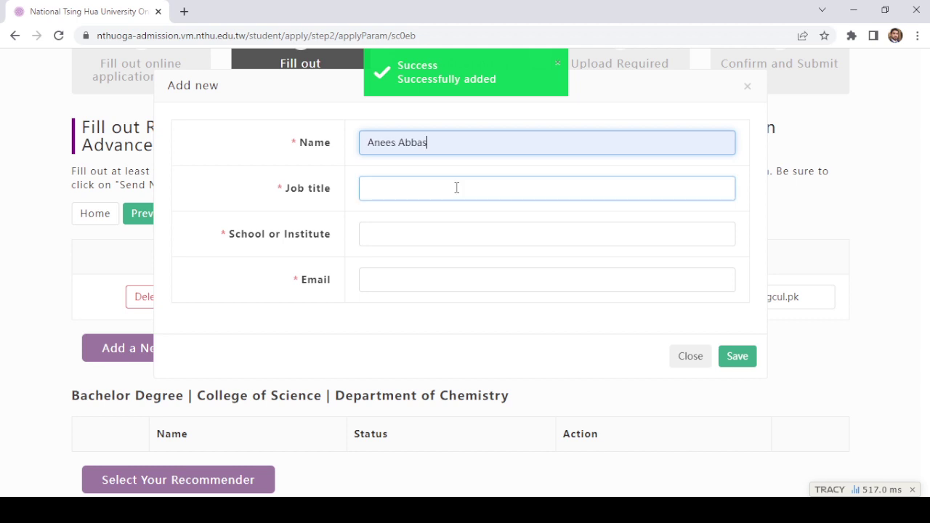
left_click(457, 187)
type("As")
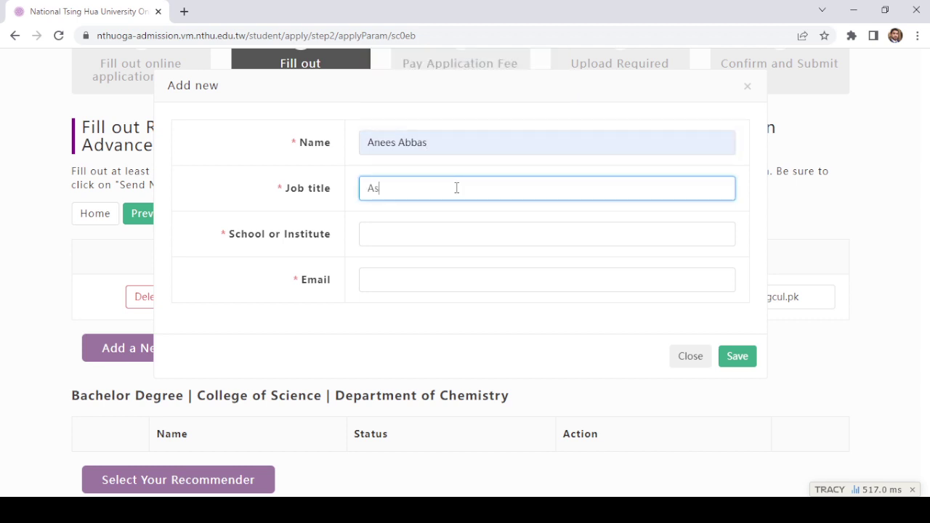
type("sistant Professor")
key("Tab")
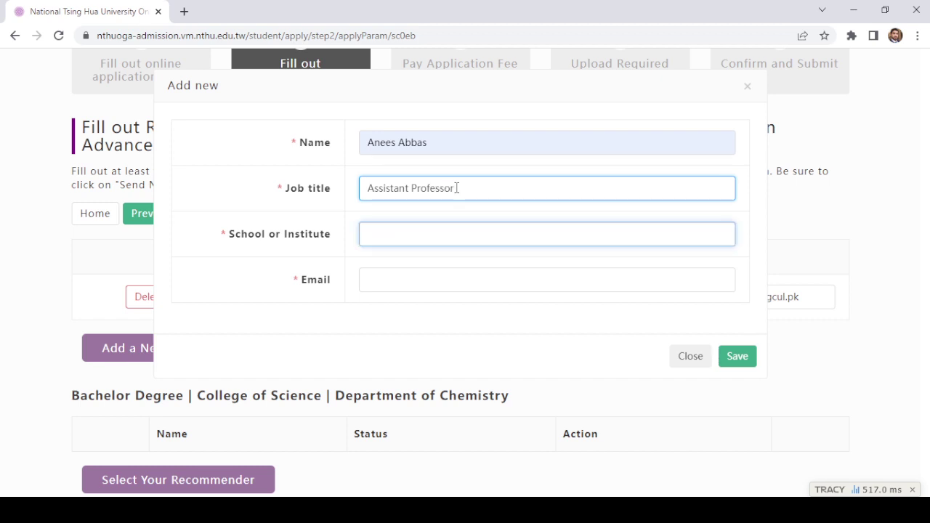
type("UOAF")
key("Tab")
type("an")
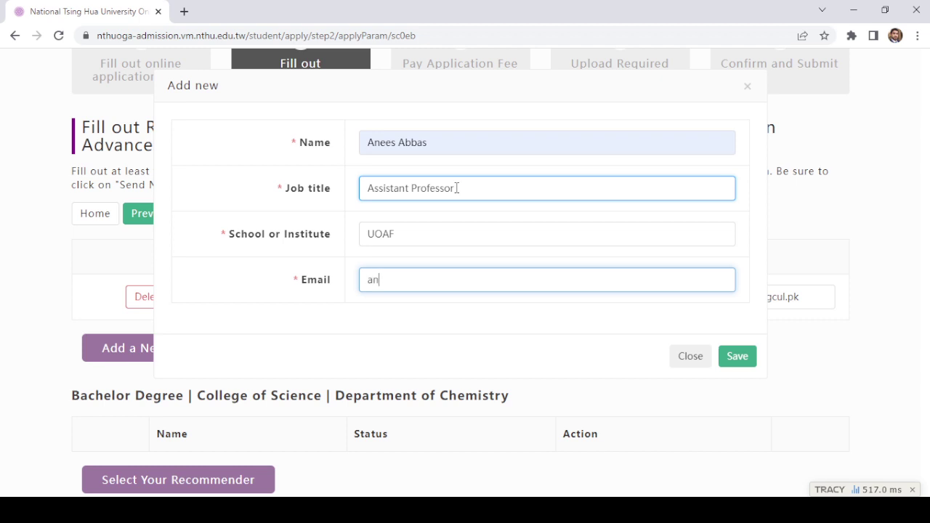
type("n")
type("es")
left_click(499, 317)
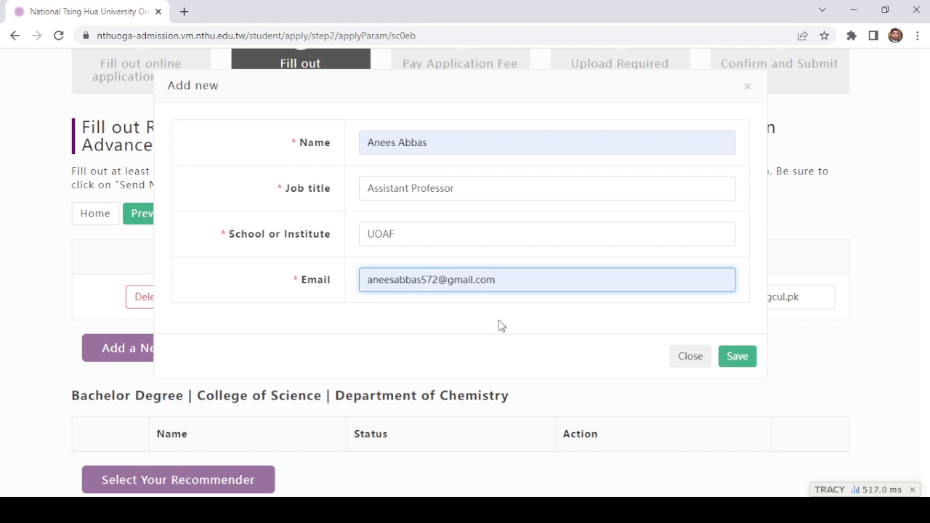
left_click(745, 359)
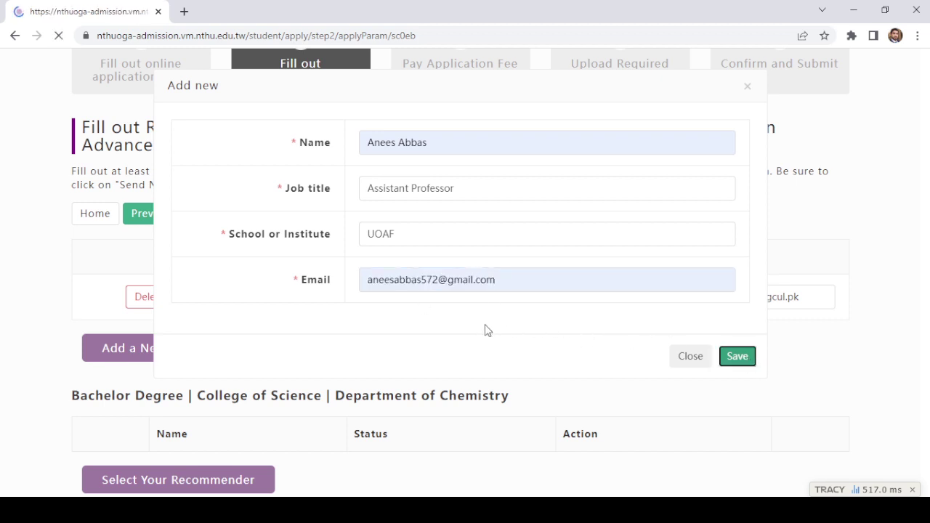
scroll(387, 318, "down", 5)
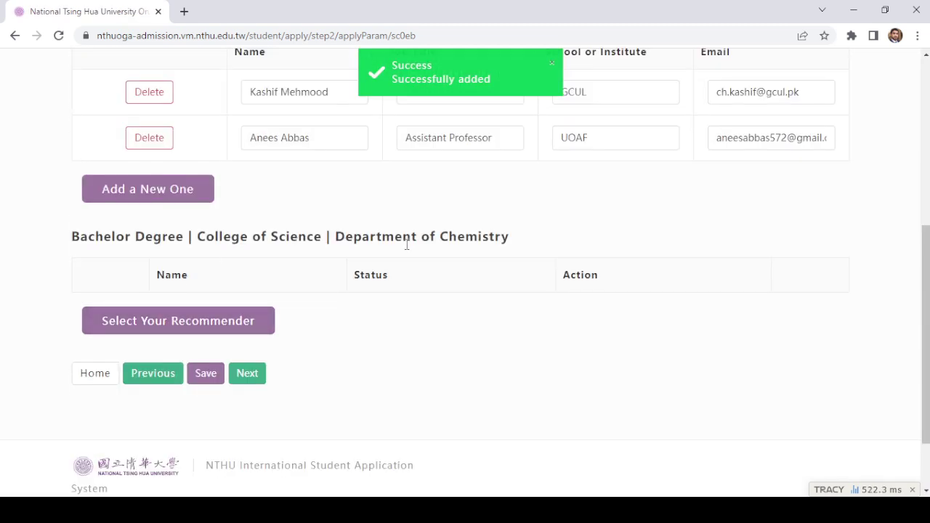
Step: Assign the first saved recommender to the Department of Chemistry program
scroll(208, 290, "down", 1)
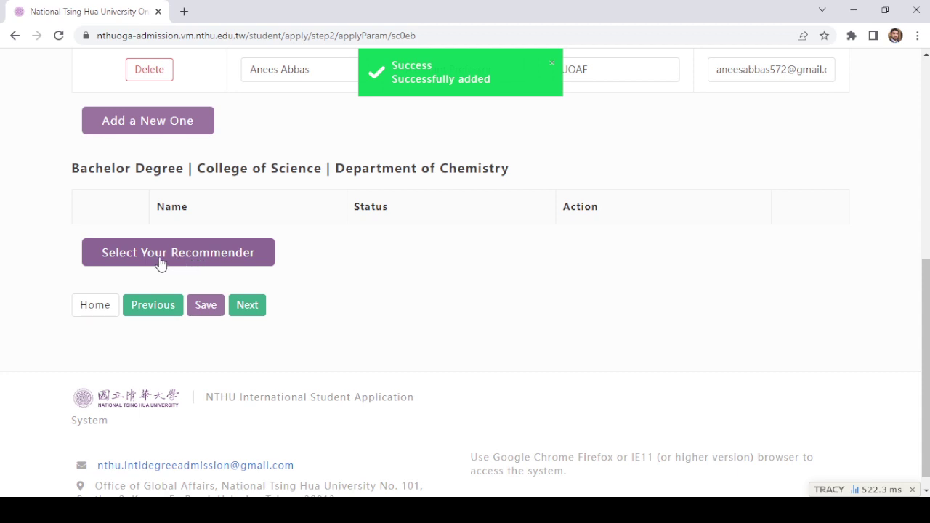
scroll(191, 266, "up", 4)
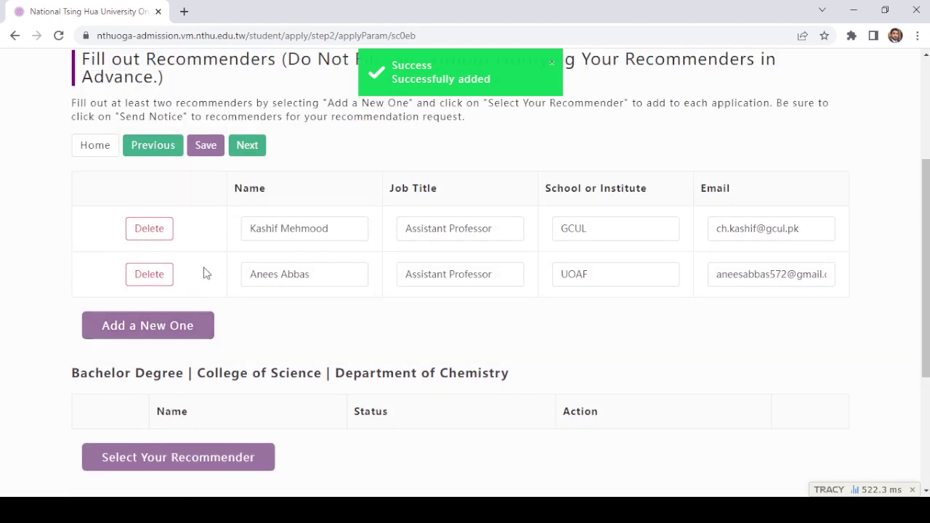
scroll(213, 277, "down", 3)
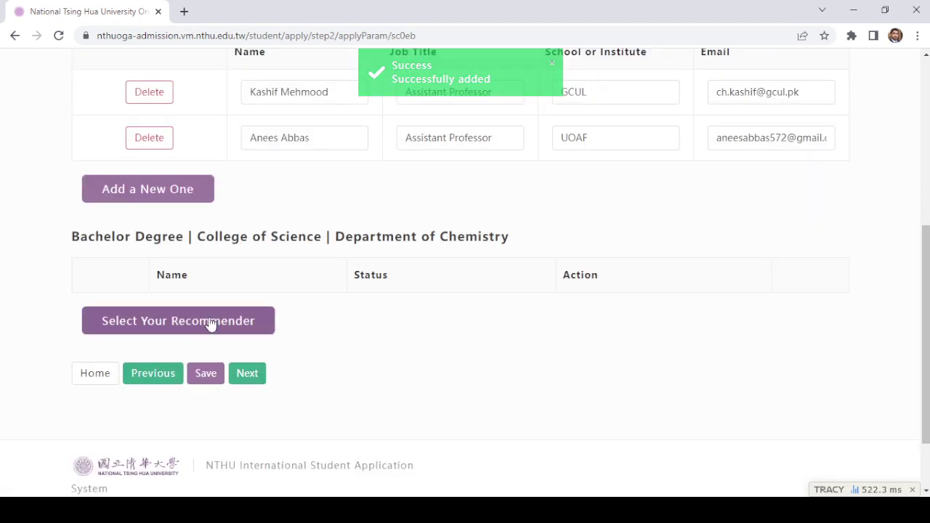
left_click(210, 322)
left_click(448, 143)
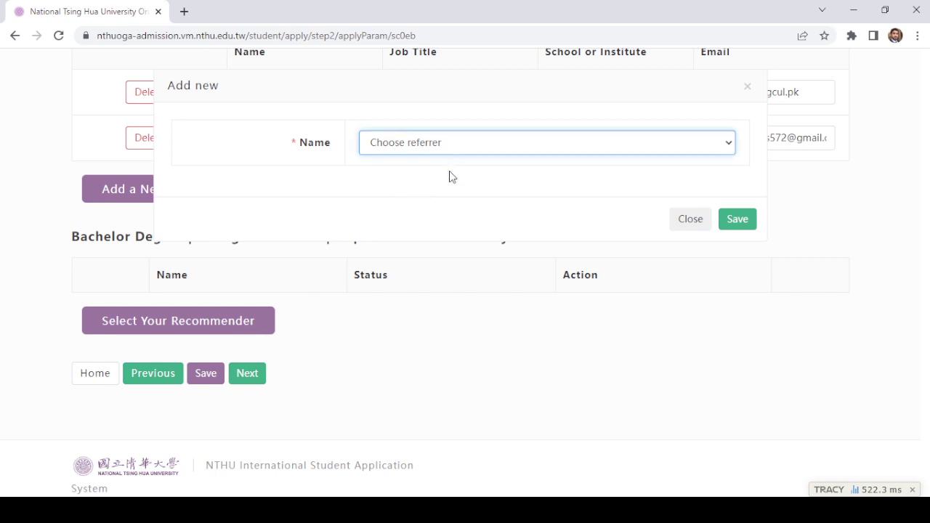
key("Down")
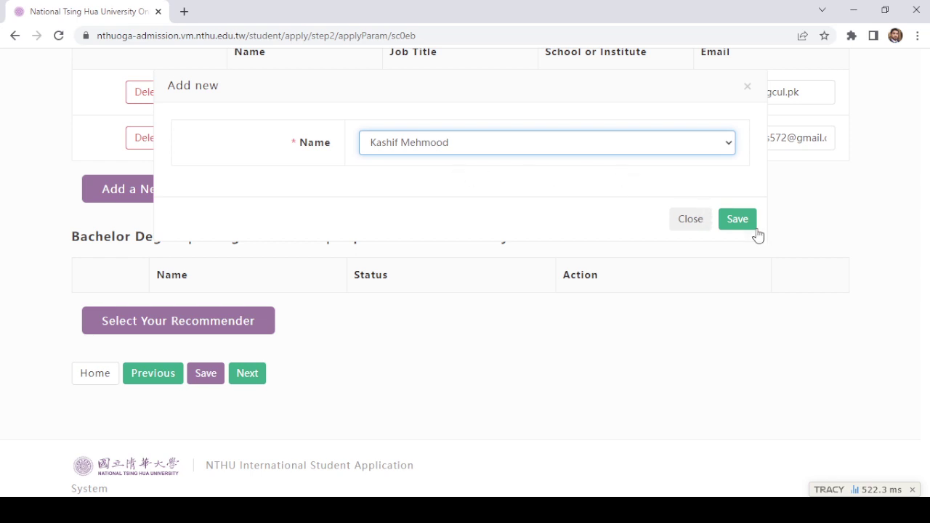
left_click(752, 231)
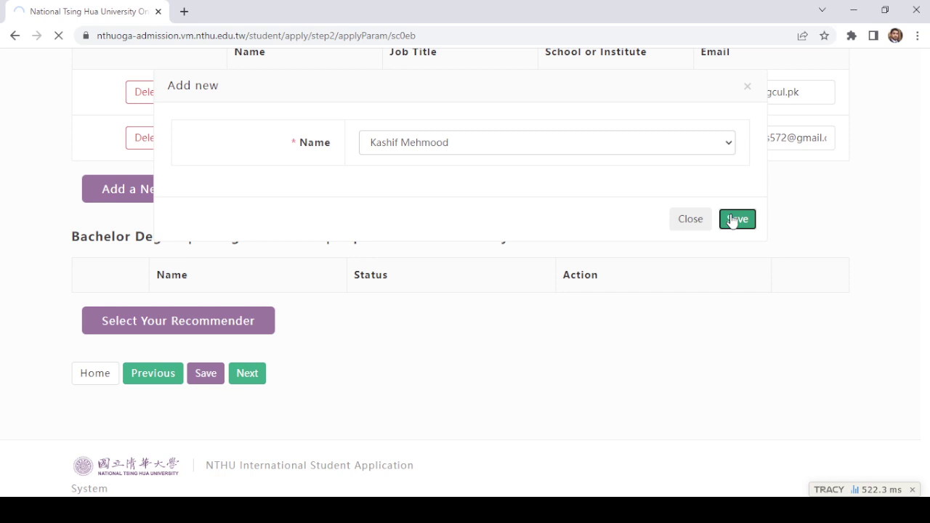
scroll(379, 310, "down", 5)
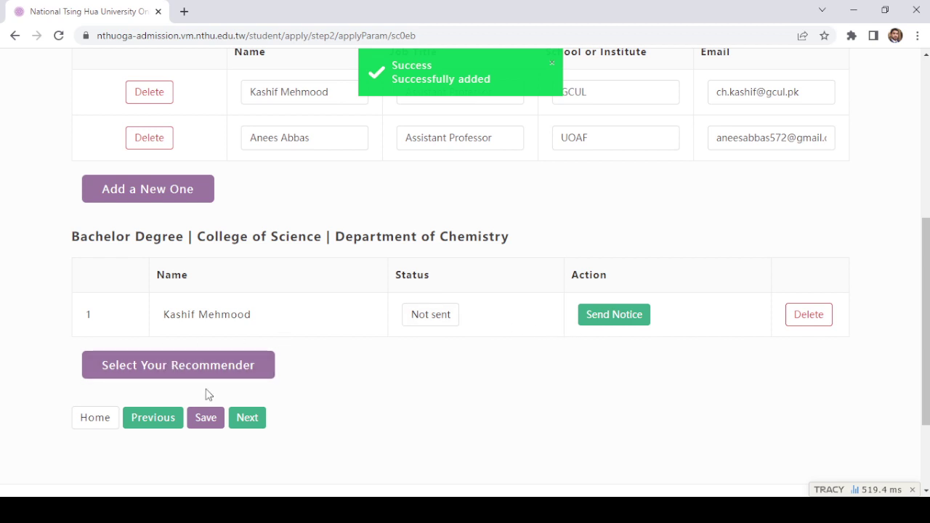
Step: Assign the second saved recommender to Chemistry, retrying until both appear in the list
left_click(187, 370)
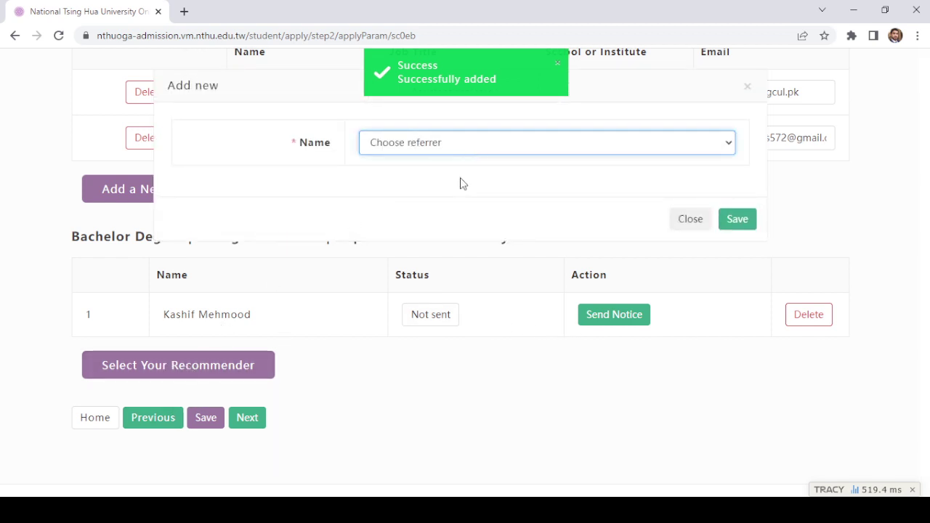
key("Down")
left_click(727, 224)
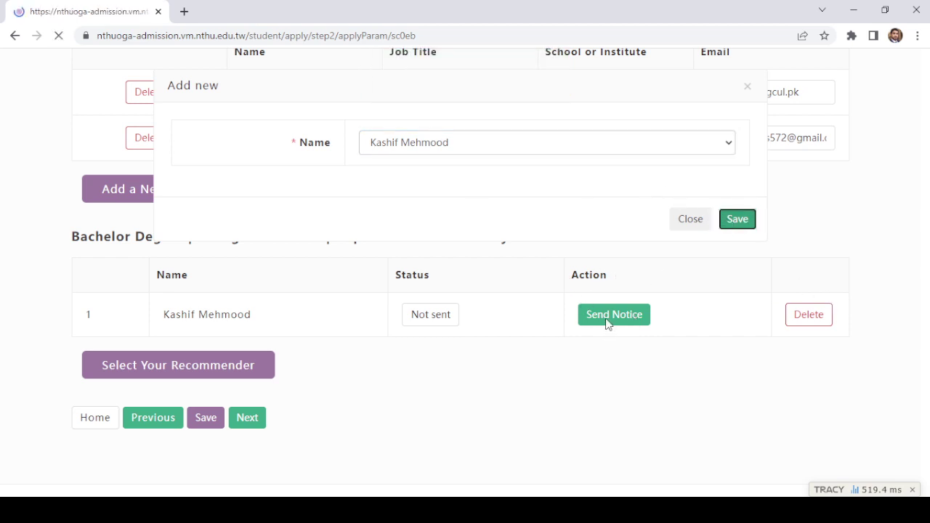
scroll(603, 342, "down", 5)
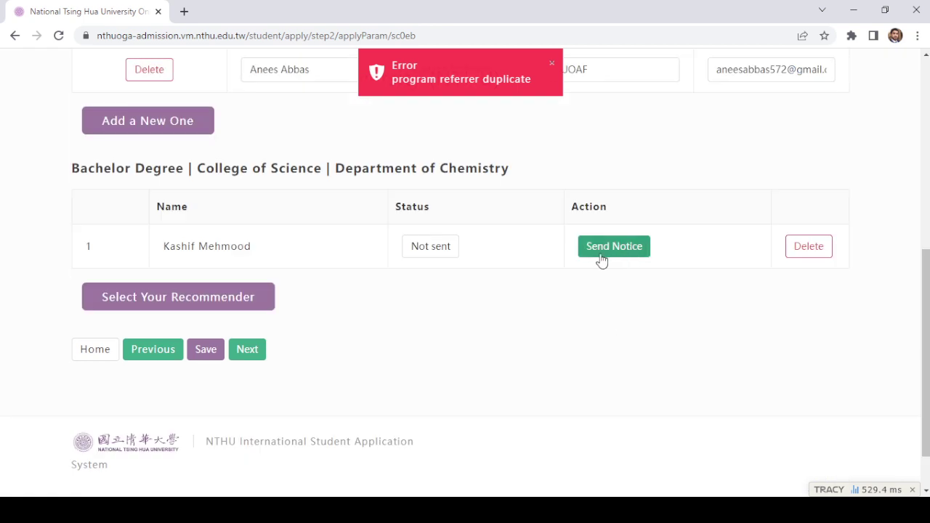
scroll(574, 251, "up", 1)
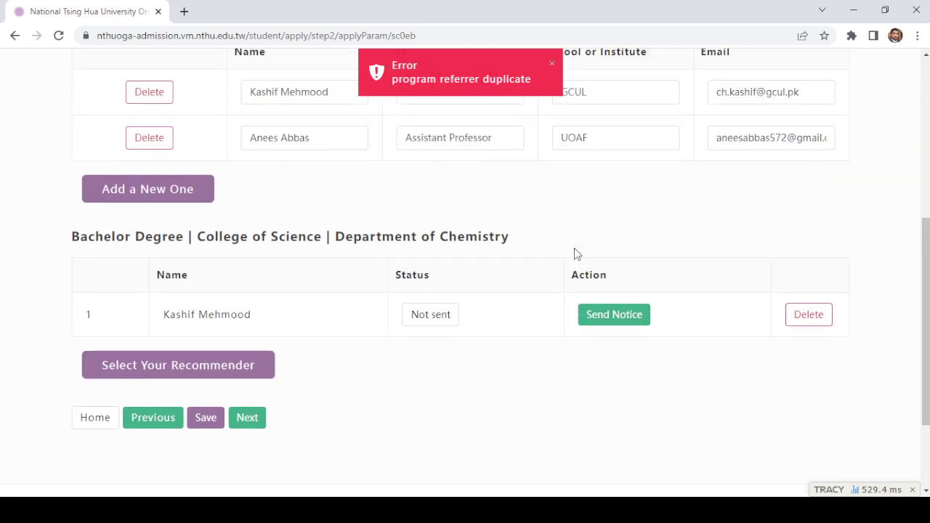
left_click(247, 364)
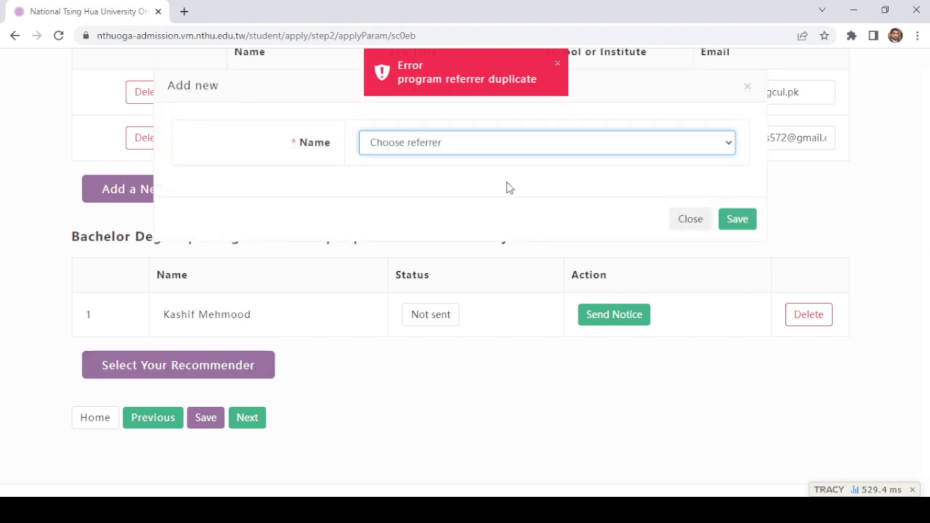
key("Down")
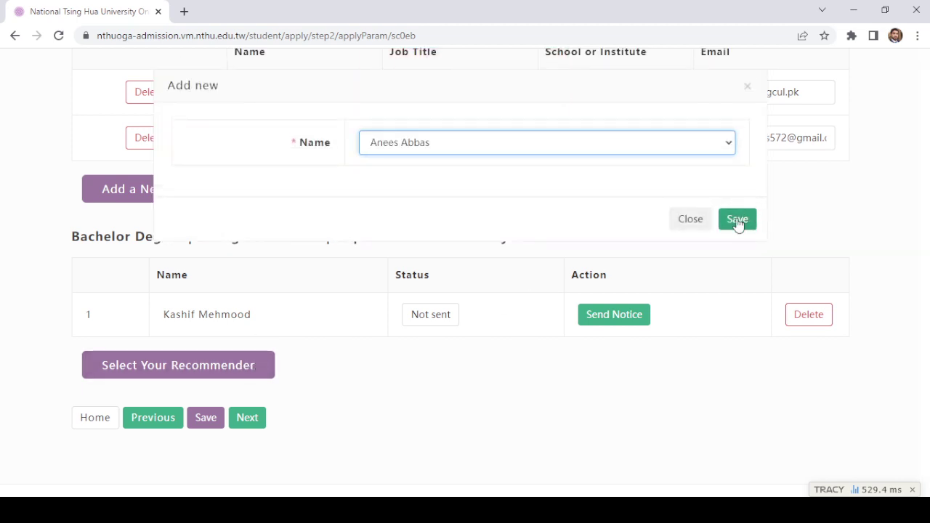
left_click(738, 219)
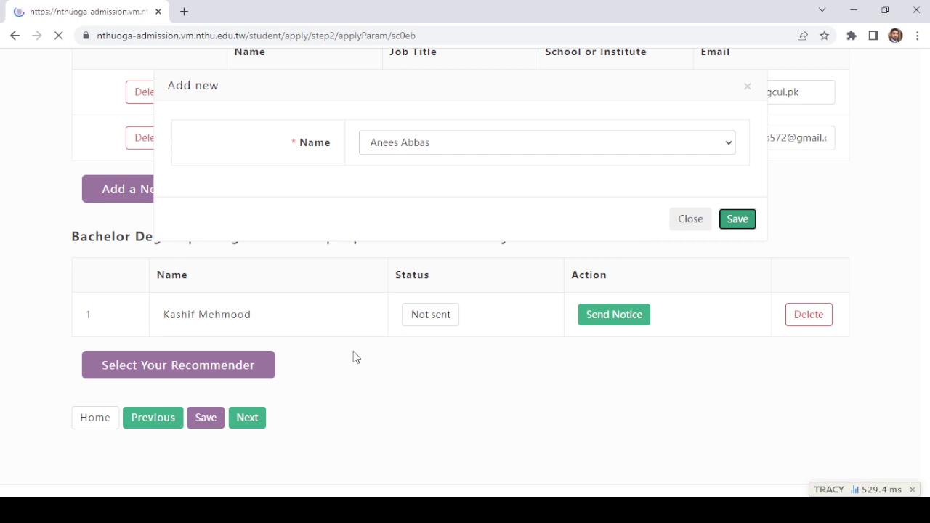
scroll(369, 296, "down", 1)
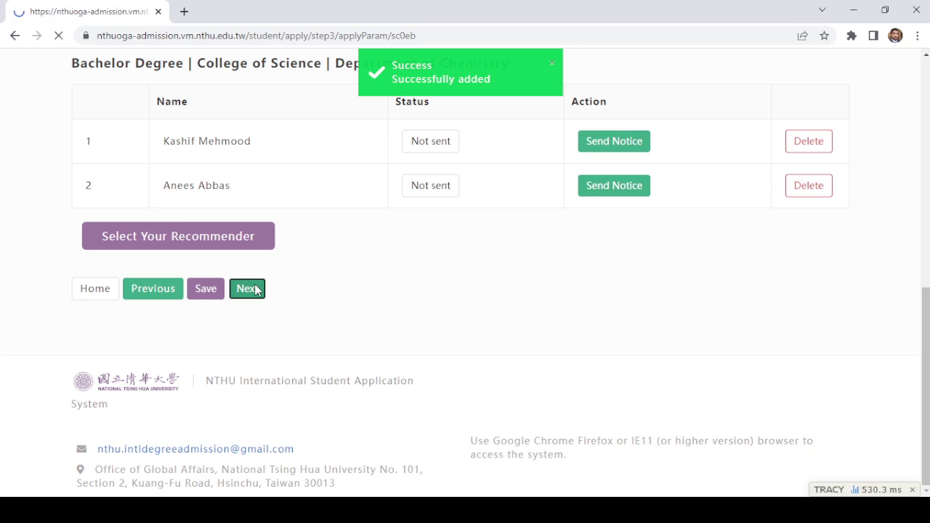
Step: Review the 2000 NTD / 70 USD payment details and notes, highlighting the fee-exempt nationalities
scroll(283, 273, "down", 3)
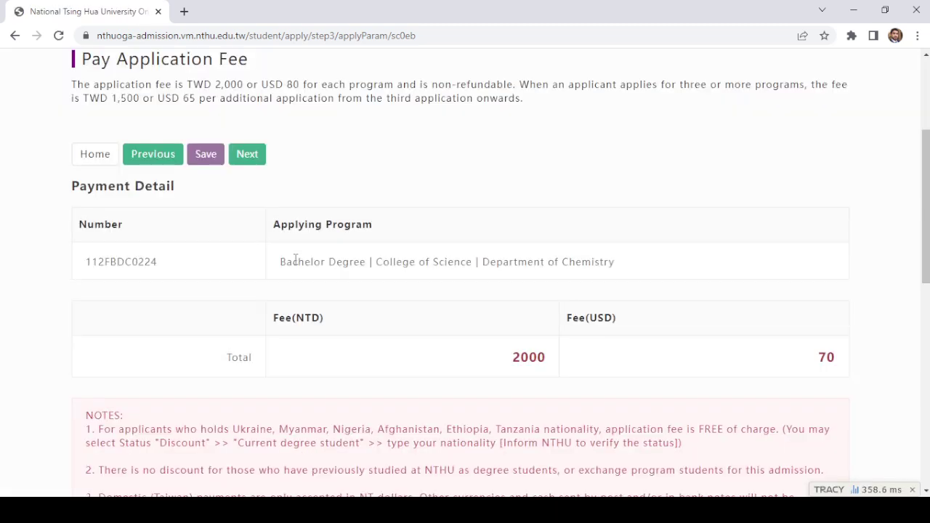
scroll(295, 259, "down", 2)
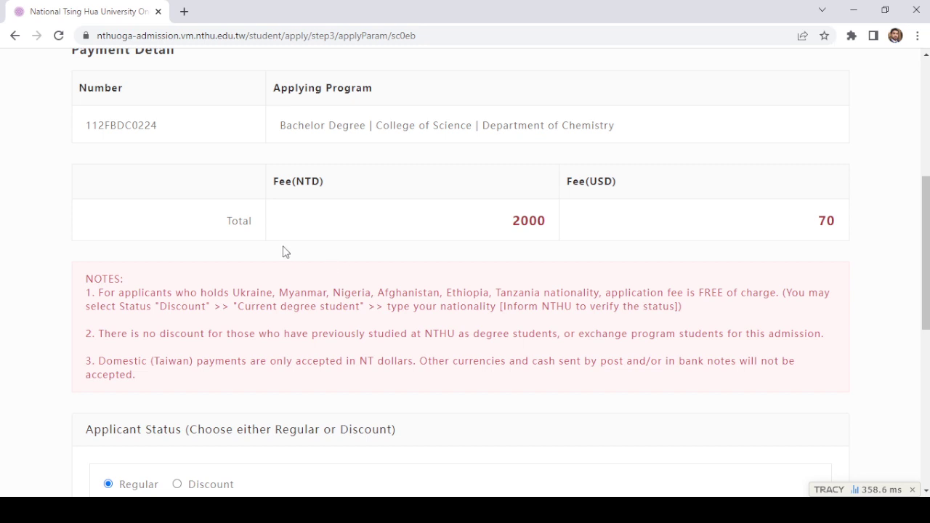
scroll(175, 187, "up", 1)
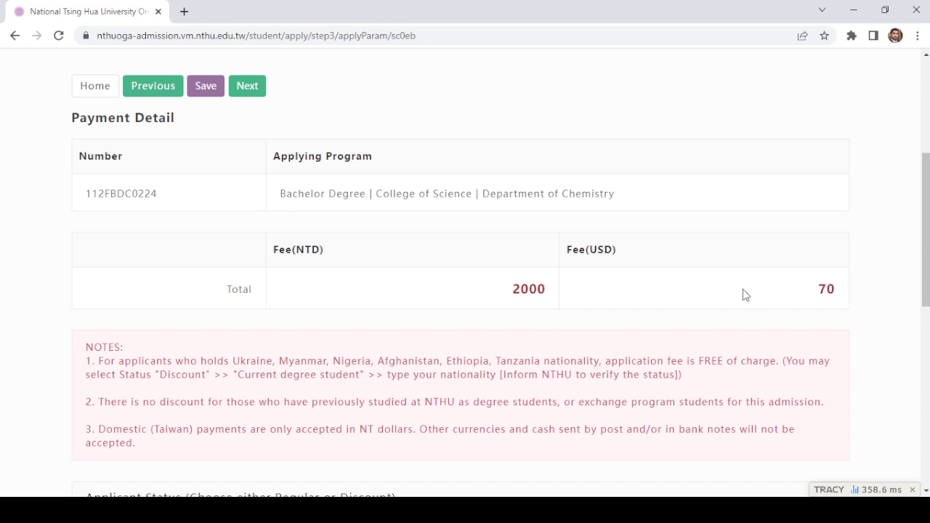
scroll(527, 283, "down", 3)
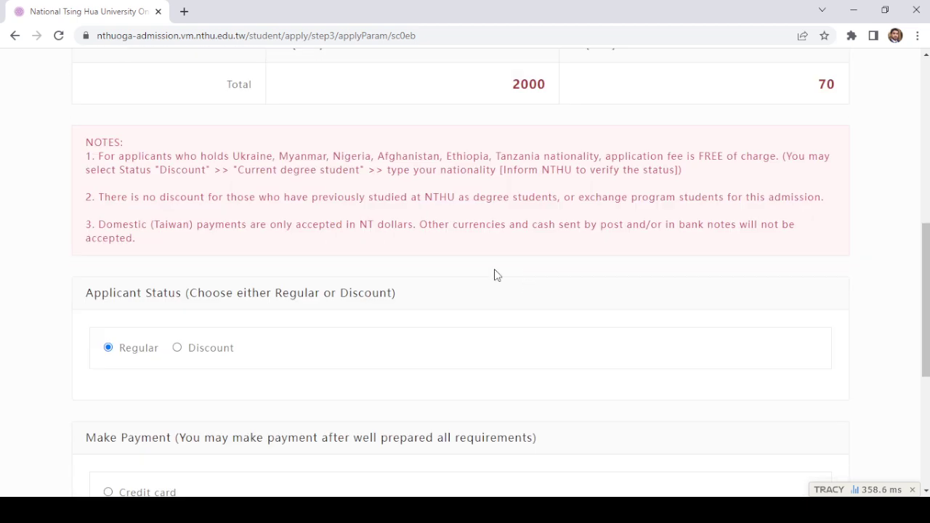
scroll(436, 273, "up", 1)
scroll(548, 176, "down", 1)
scroll(372, 218, "down", 1)
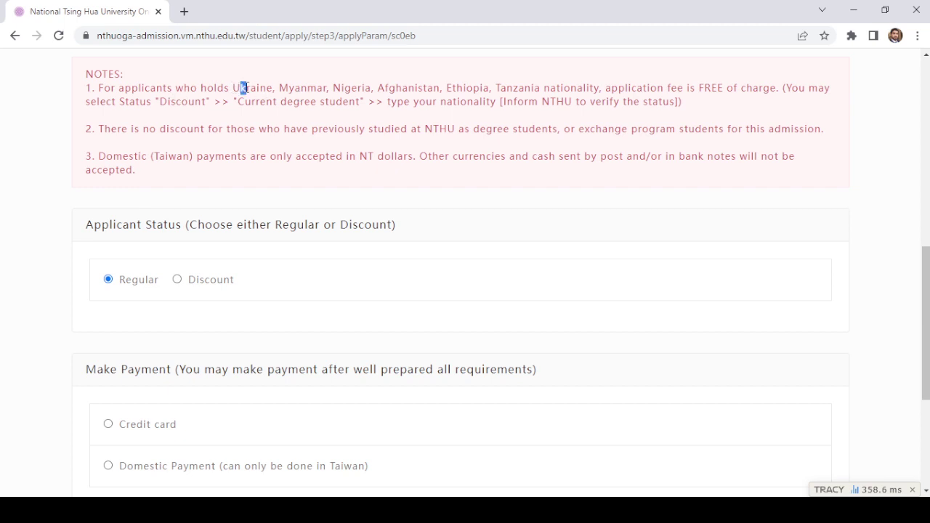
left_click_drag(242, 87, 521, 88)
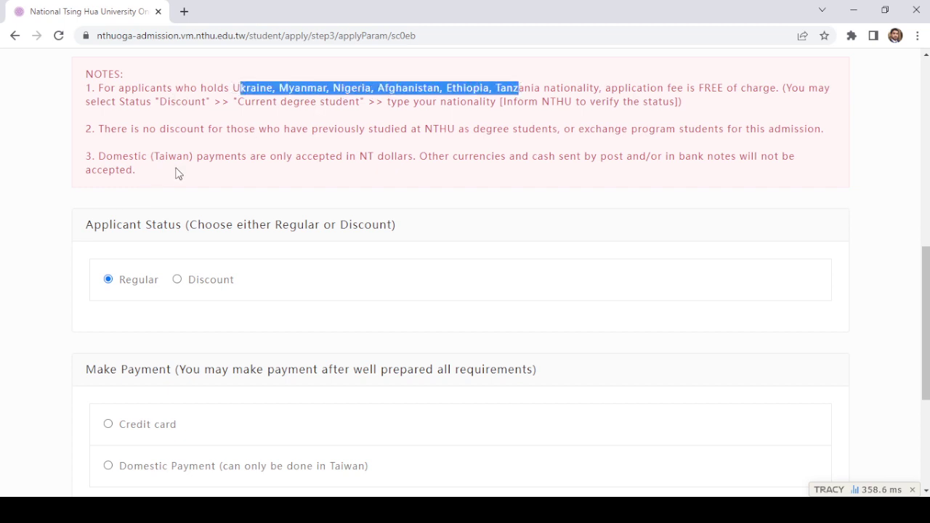
scroll(274, 240, "down", 2)
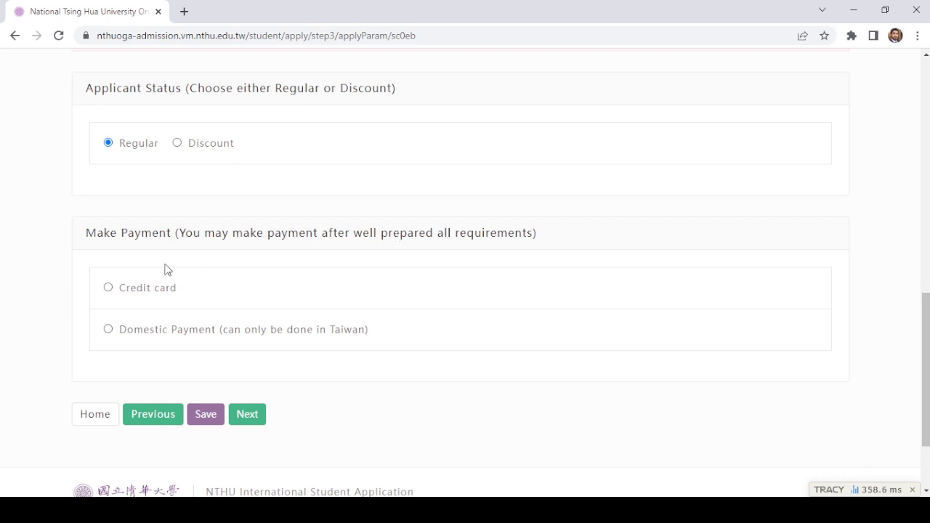
Step: Select Credit card under Make Payment and continue to the Upload Required Documents step
scroll(165, 269, "down", 1)
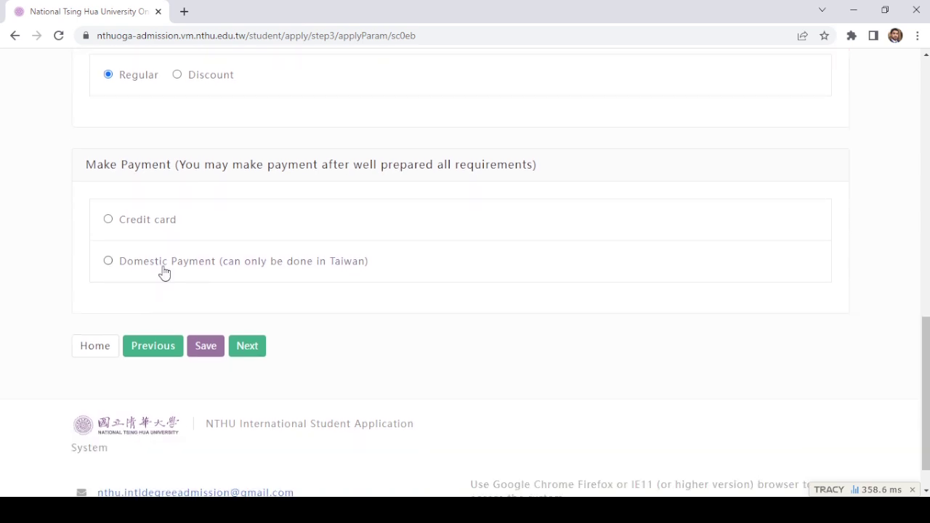
left_click(109, 225)
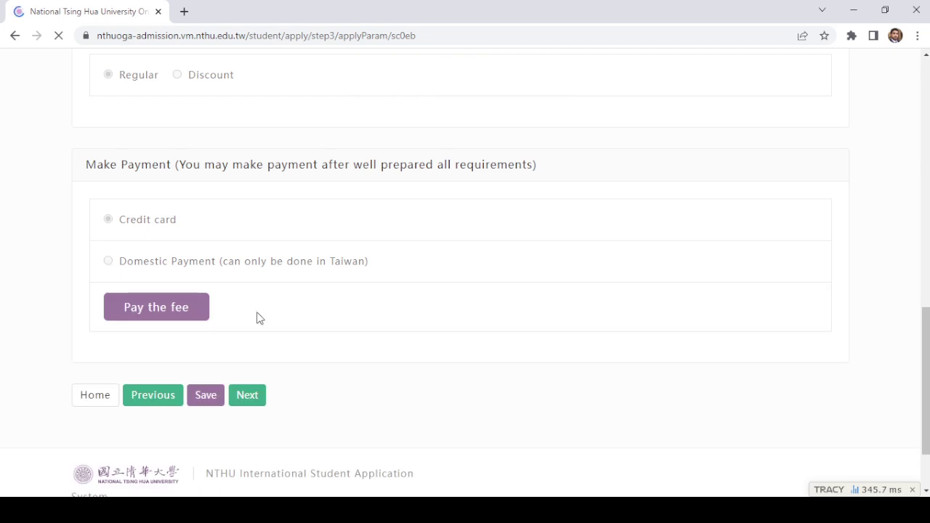
scroll(260, 317, "down", 1)
left_click(257, 314)
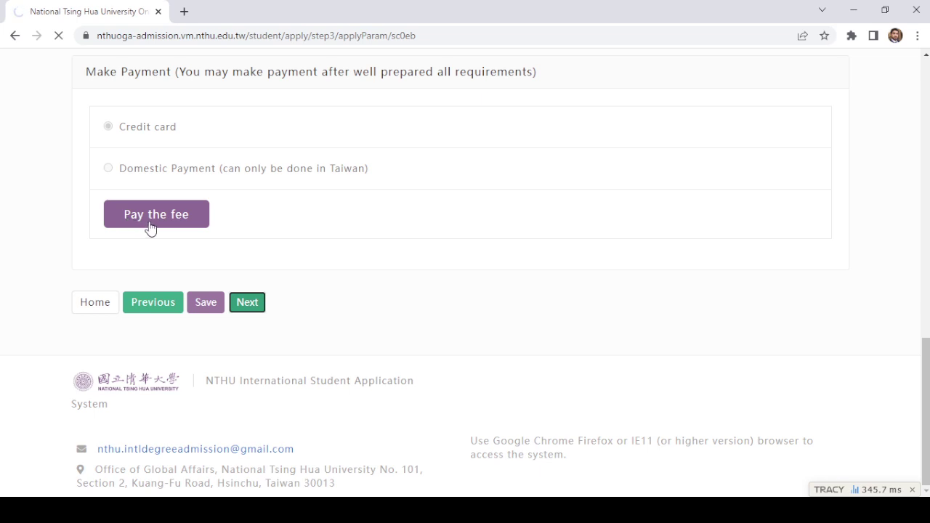
scroll(351, 262, "down", 2)
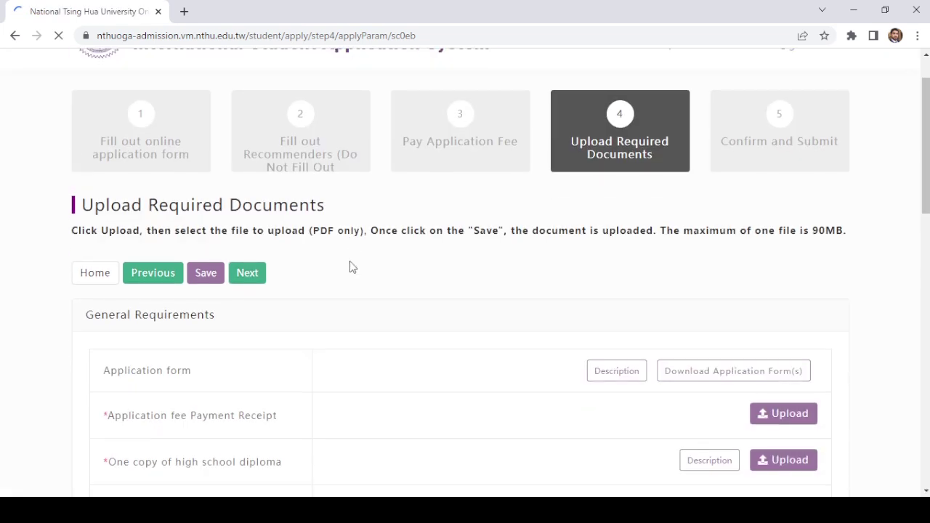
scroll(350, 263, "down", 2)
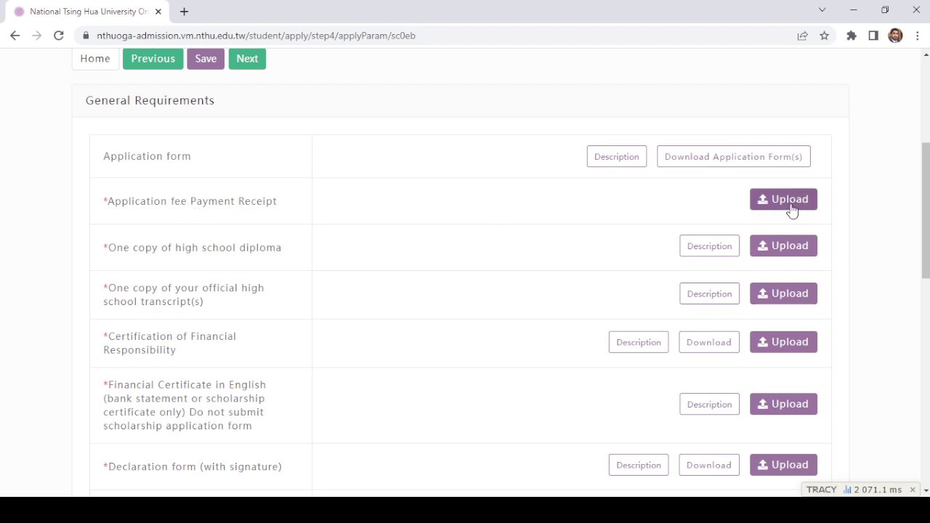
scroll(259, 214, "down", 1)
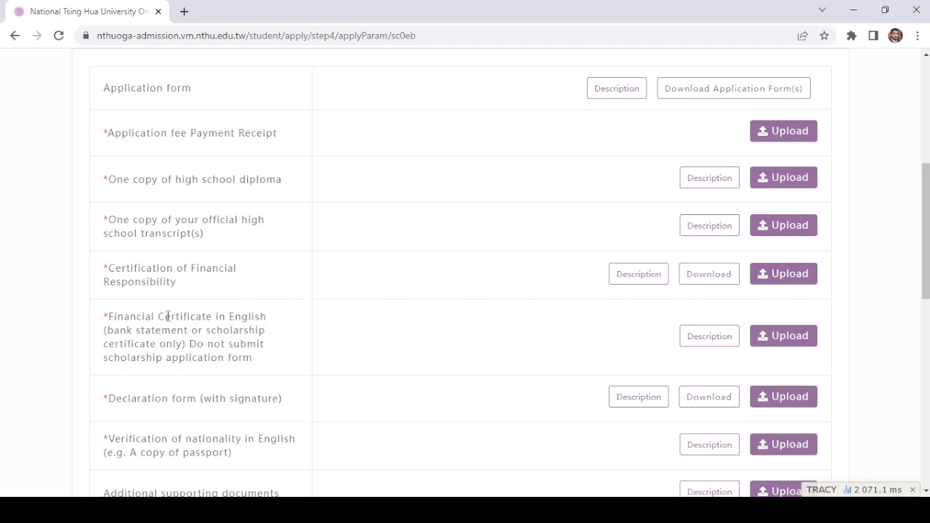
scroll(165, 308, "down", 1)
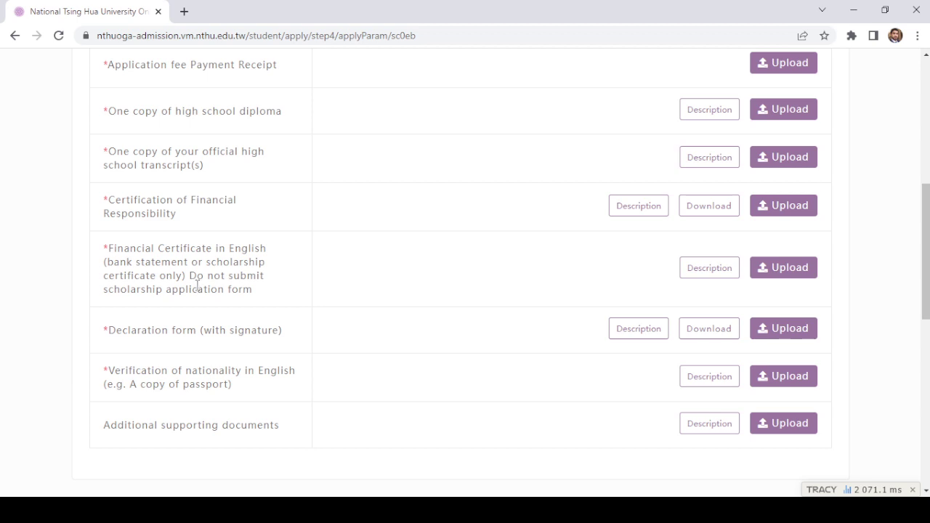
scroll(197, 286, "down", 1)
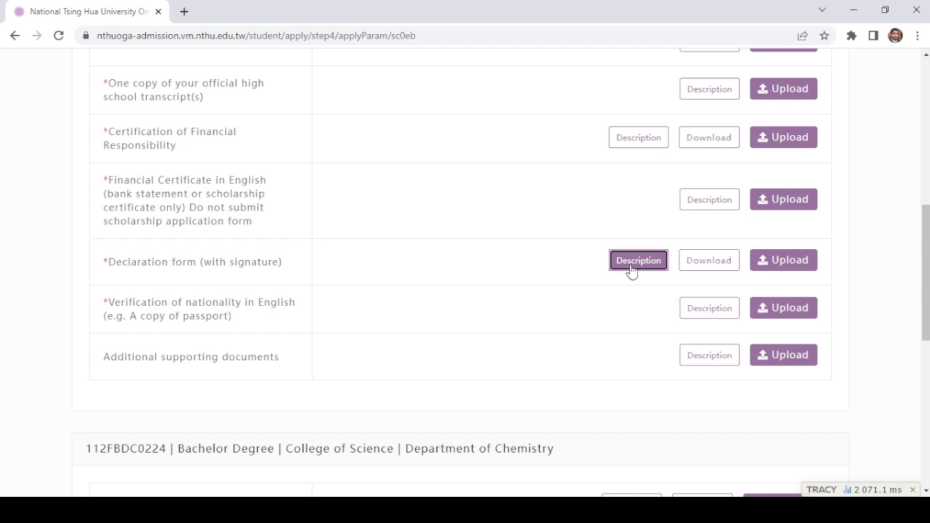
left_click(631, 269)
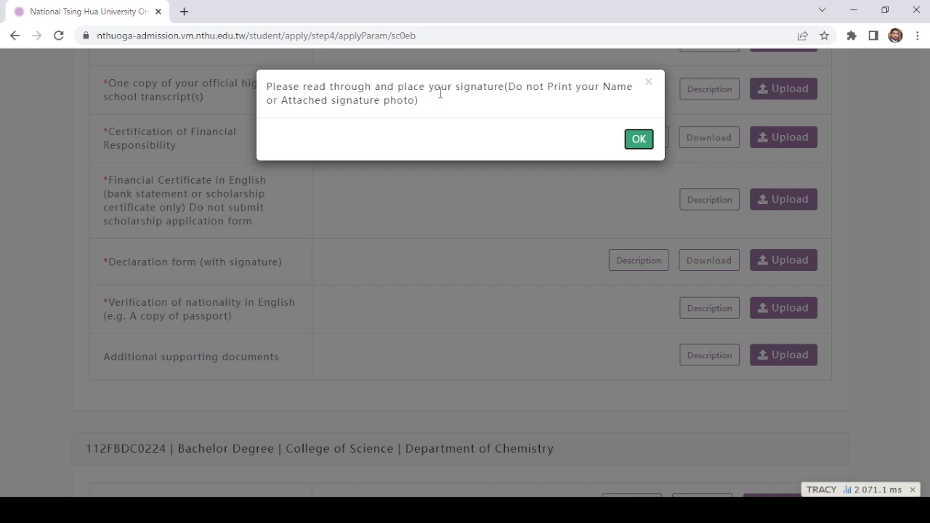
left_click(637, 143)
scroll(257, 317, "down", 1)
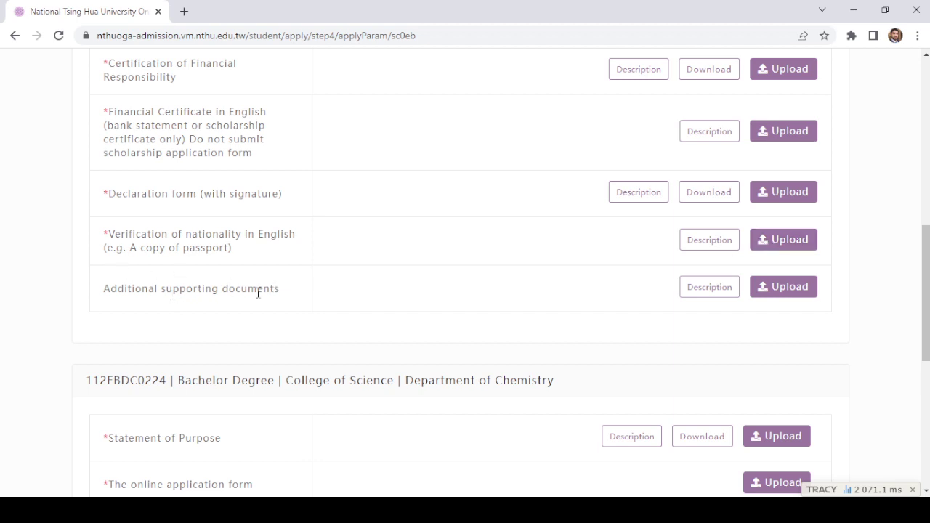
Step: Scroll to the bottom of the upload page and try Next, which reports 10 missing required files
scroll(670, 295, "down", 1)
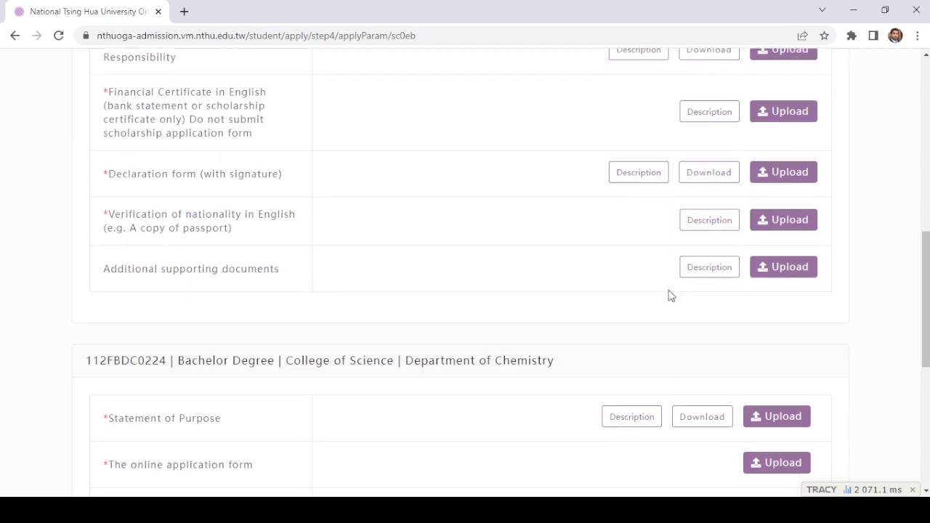
scroll(632, 295, "up", 1)
scroll(583, 306, "down", 5)
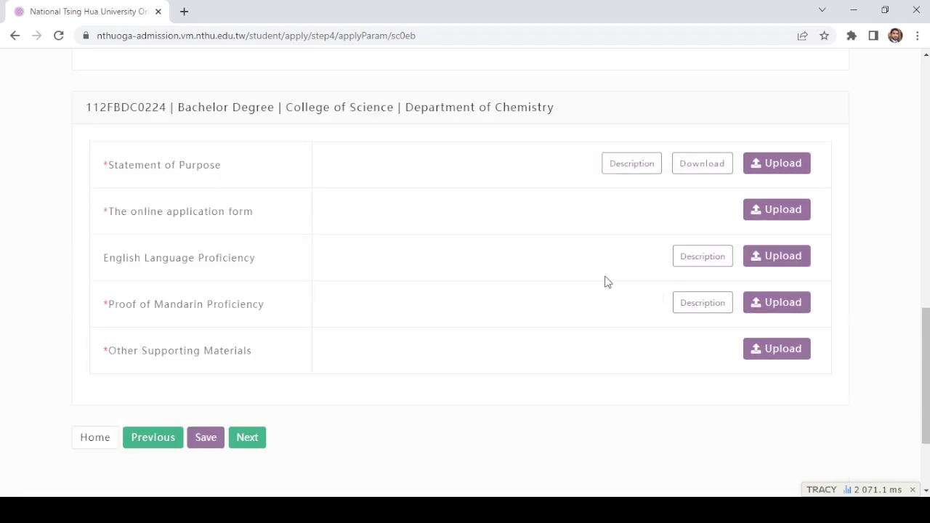
scroll(606, 283, "up", 2)
scroll(341, 320, "up", 2)
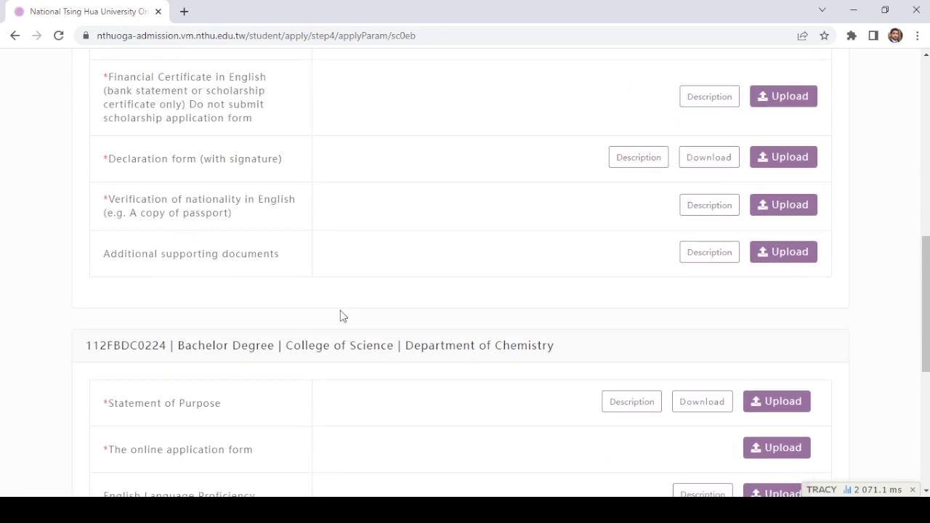
scroll(340, 311, "down", 4)
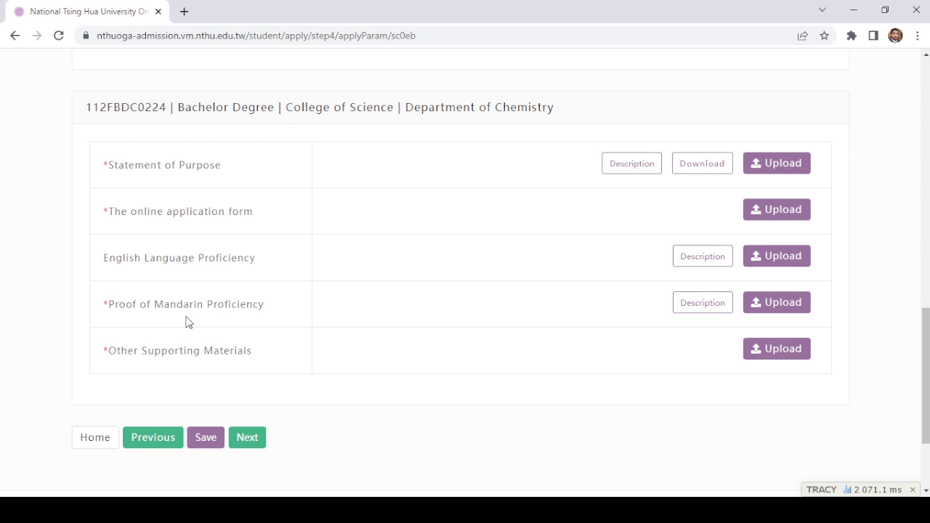
scroll(389, 340, "down", 1)
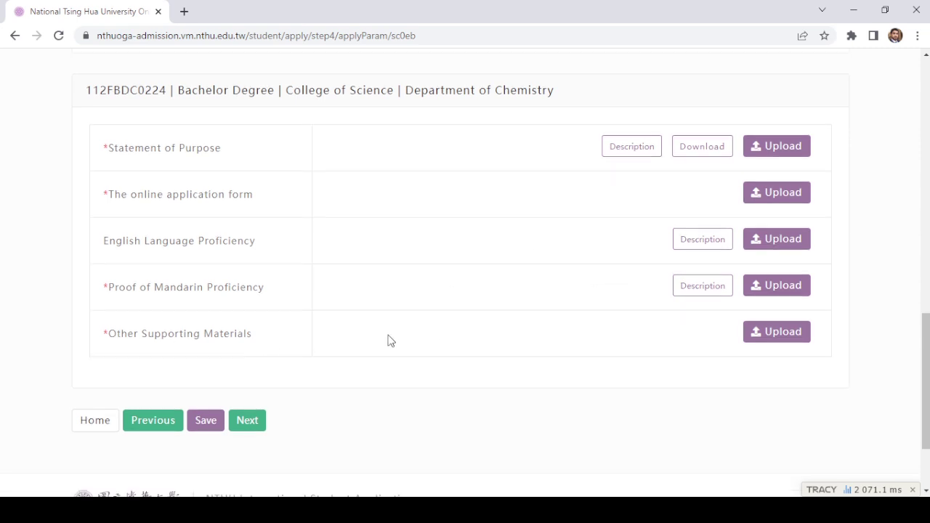
scroll(389, 340, "down", 3)
left_click(244, 309)
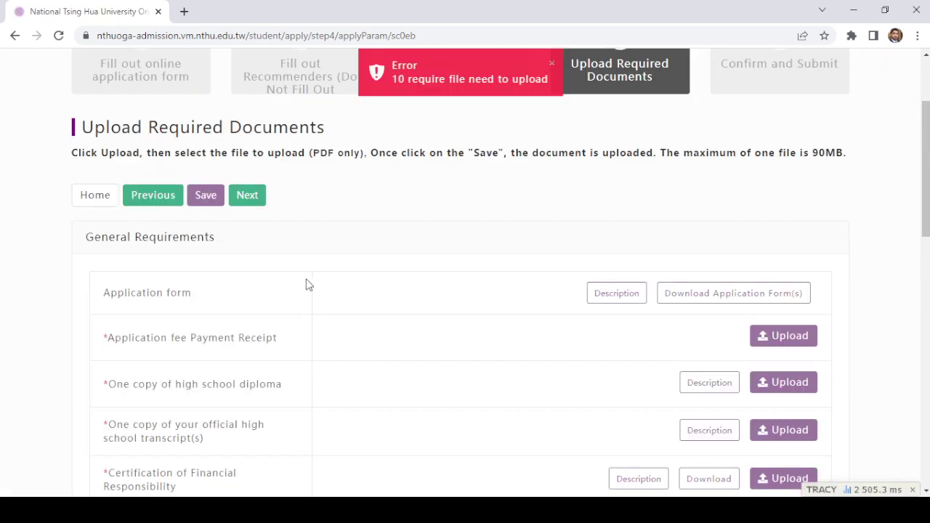
scroll(306, 284, "down", 1)
scroll(306, 279, "up", 2)
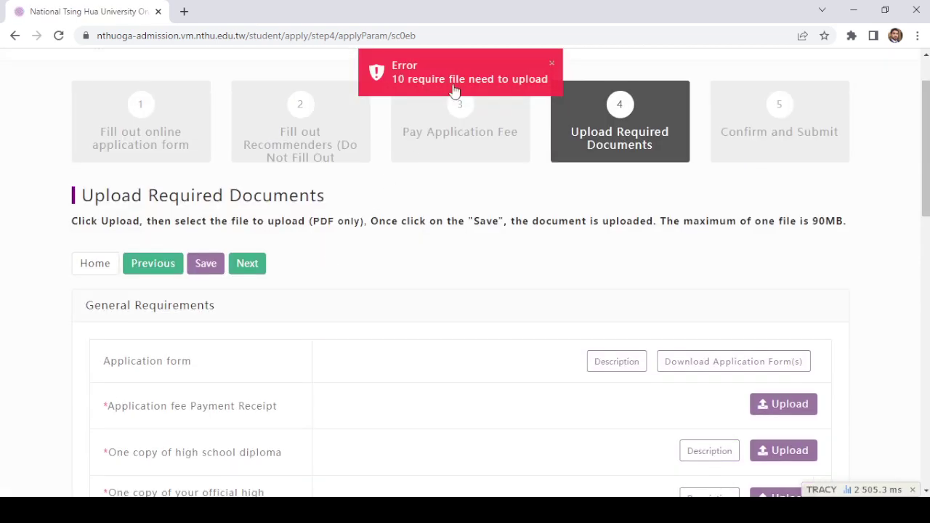
scroll(432, 209, "down", 8)
scroll(438, 212, "down", 4)
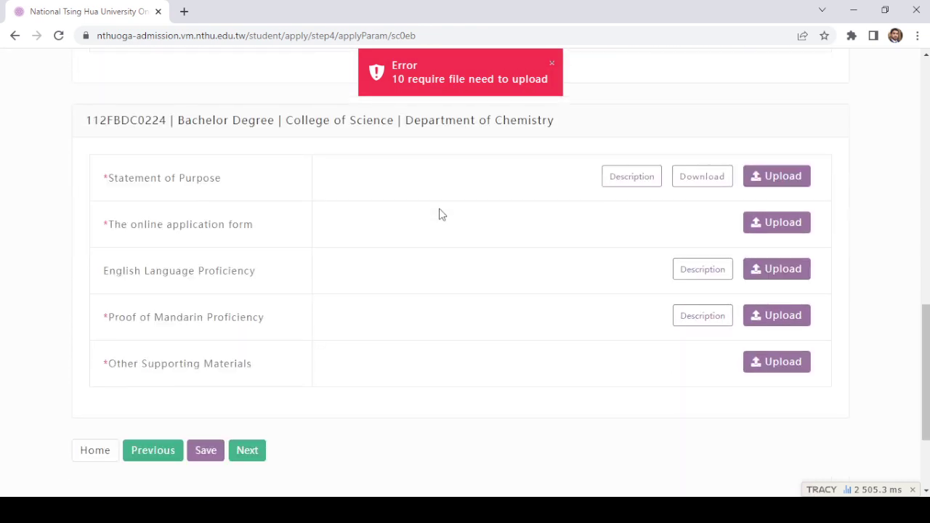